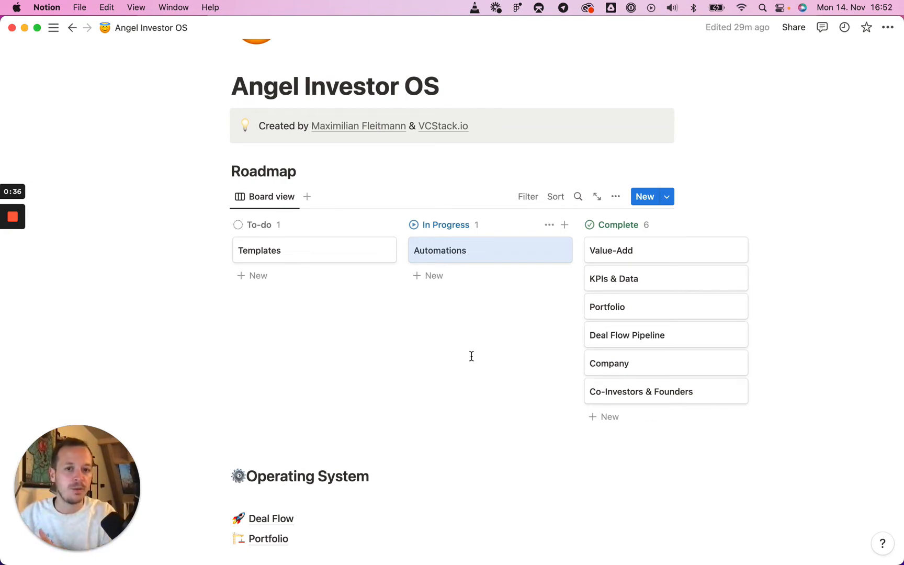
Review the Roadmap board and the Operating System links on the Angel Investor OS page.
scroll(443, 356, "down", 2)
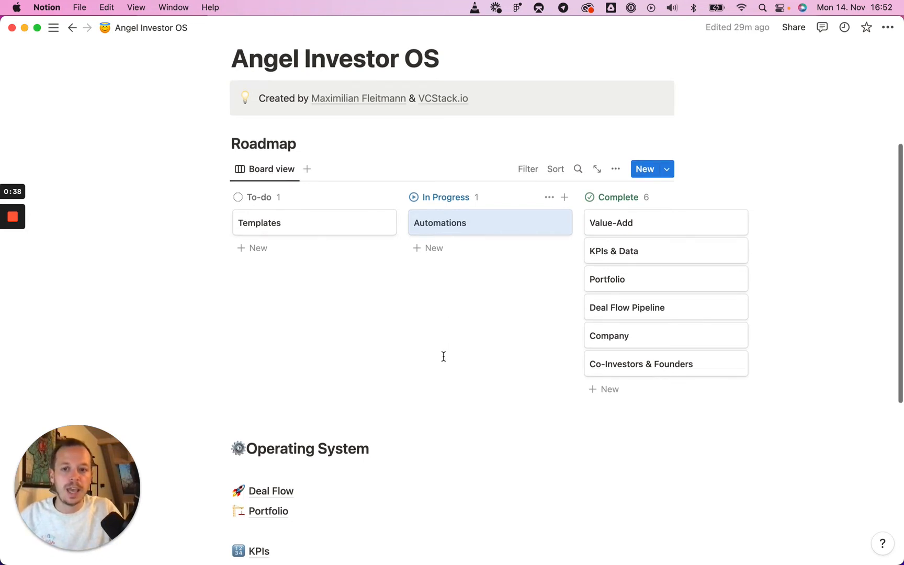
scroll(430, 349, "up", 2)
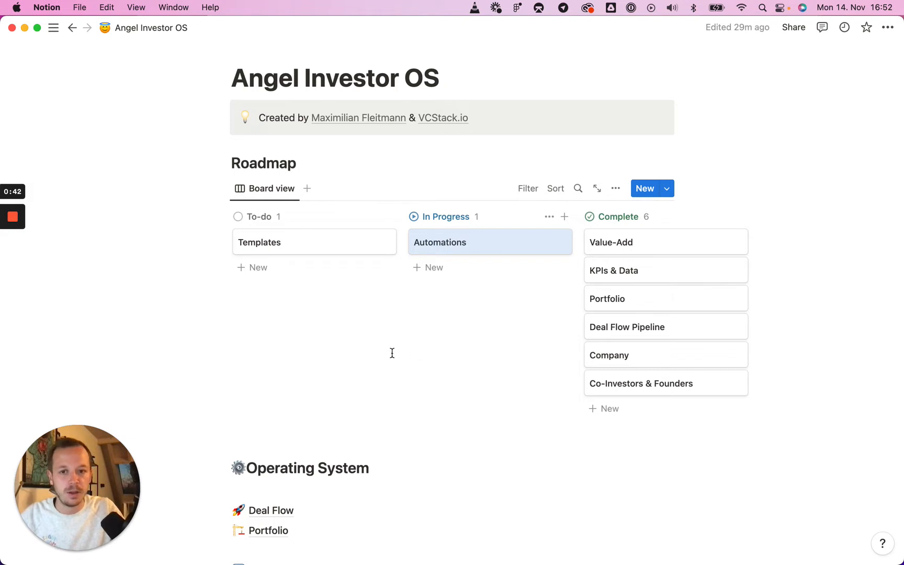
scroll(381, 348, "down", 5)
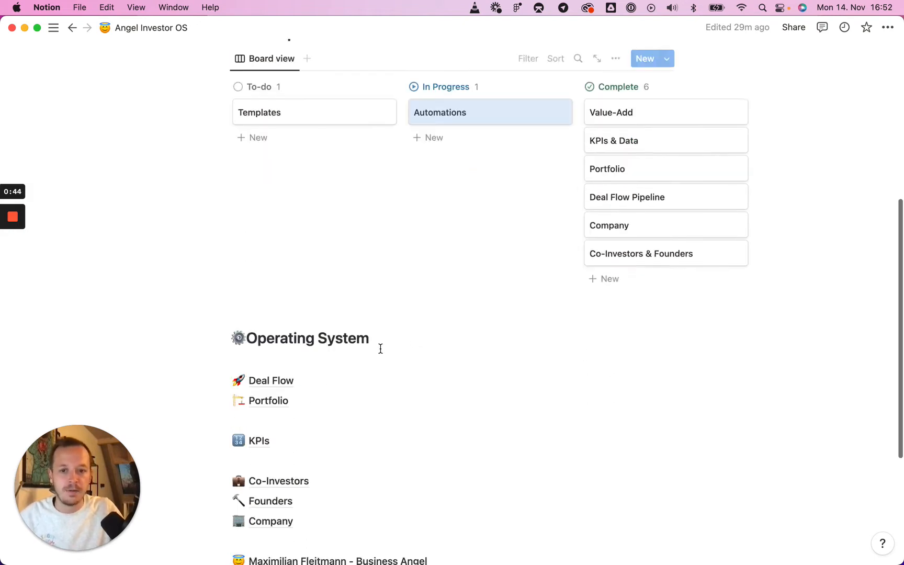
scroll(379, 347, "up", 3)
scroll(397, 345, "up", 3)
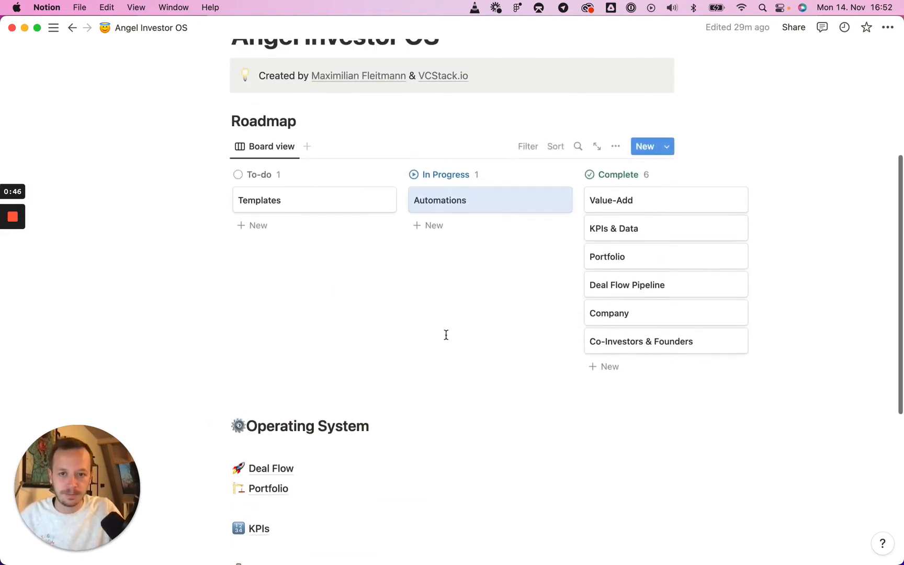
scroll(494, 257, "up", 3)
scroll(497, 260, "up", 1)
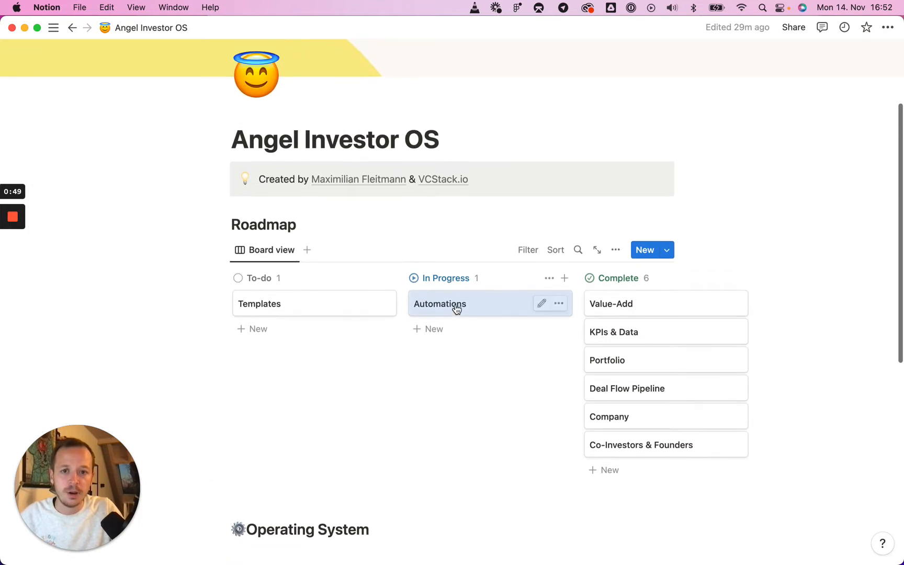
scroll(456, 307, "down", 2)
Switch to Zapier in Chrome and create a new Zap.
left_click(25, 28)
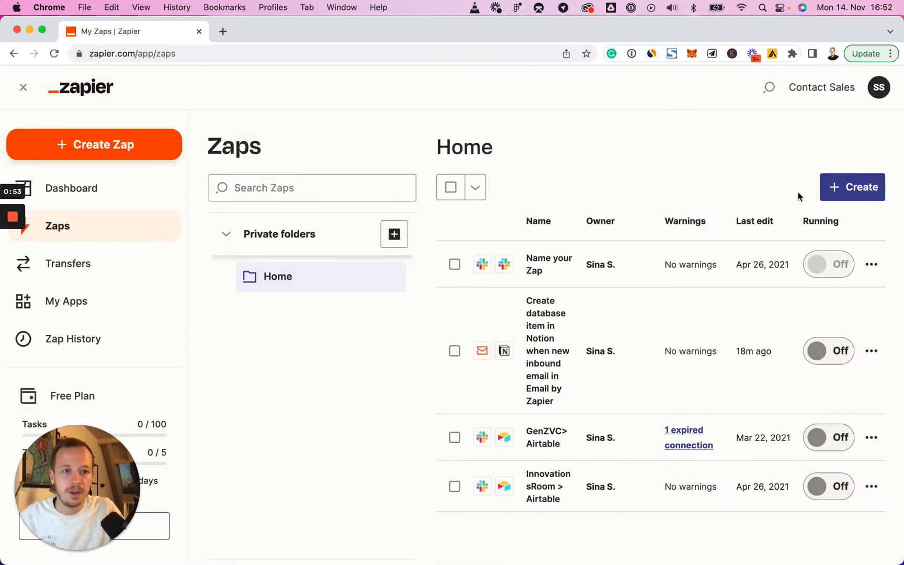
left_click(836, 188)
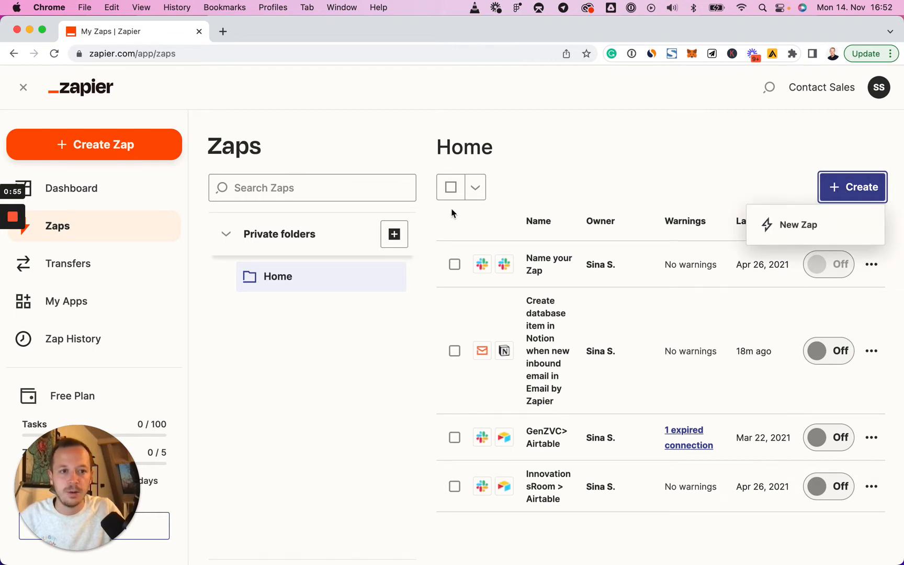
left_click(835, 228)
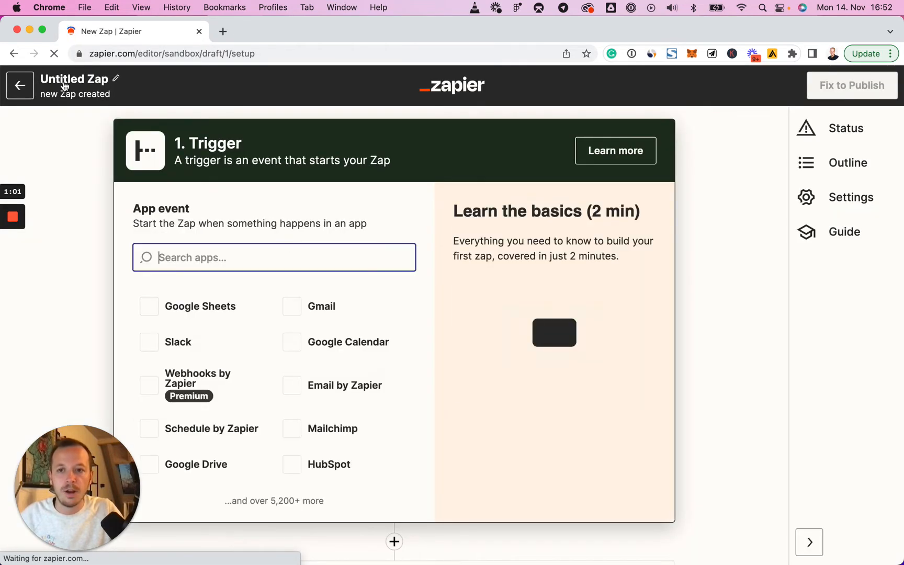
Try to name the new Zap "Deal Flow Intergation > Notion".
left_click(102, 79)
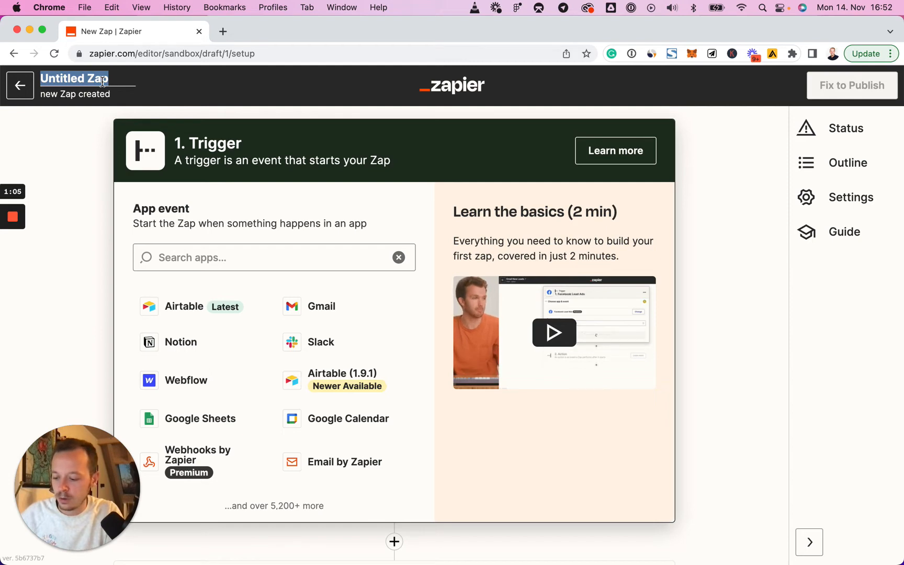
type("Deal fl")
key("BackSpace")
key("BackSpace")
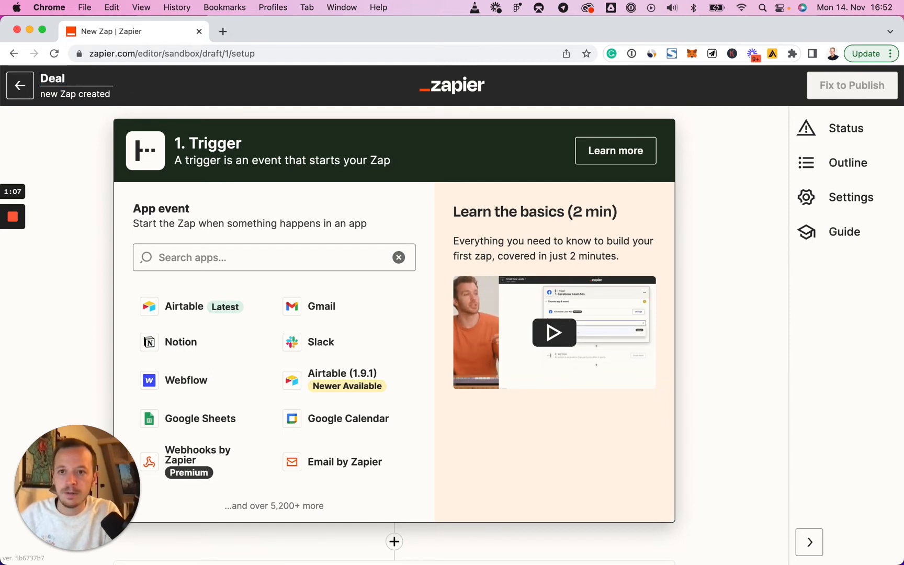
type("Flow Intergat")
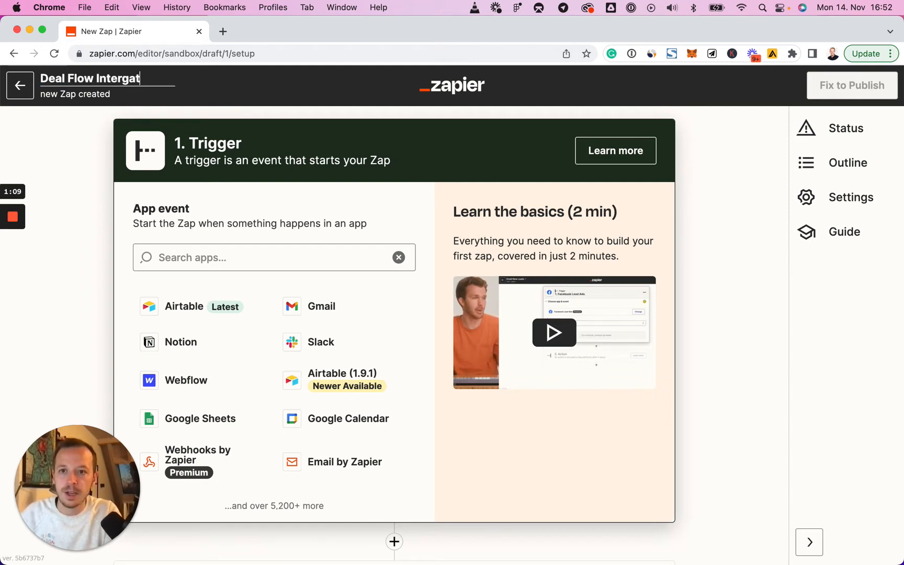
type("ion > T")
key("BackSpace")
type("Notion")
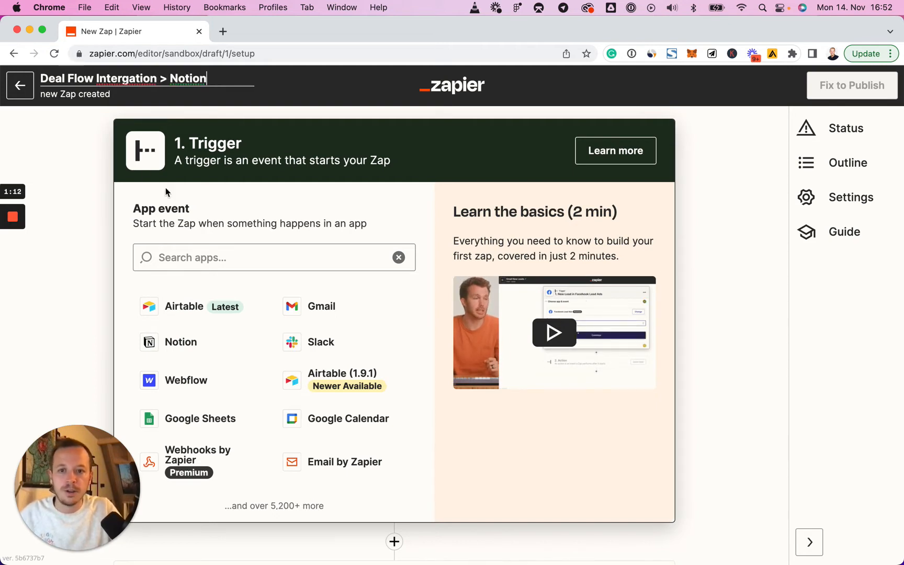
Set the trigger to Email by Zapier with the New Inbound Email event and proceed to the trigger setup.
left_click(226, 259)
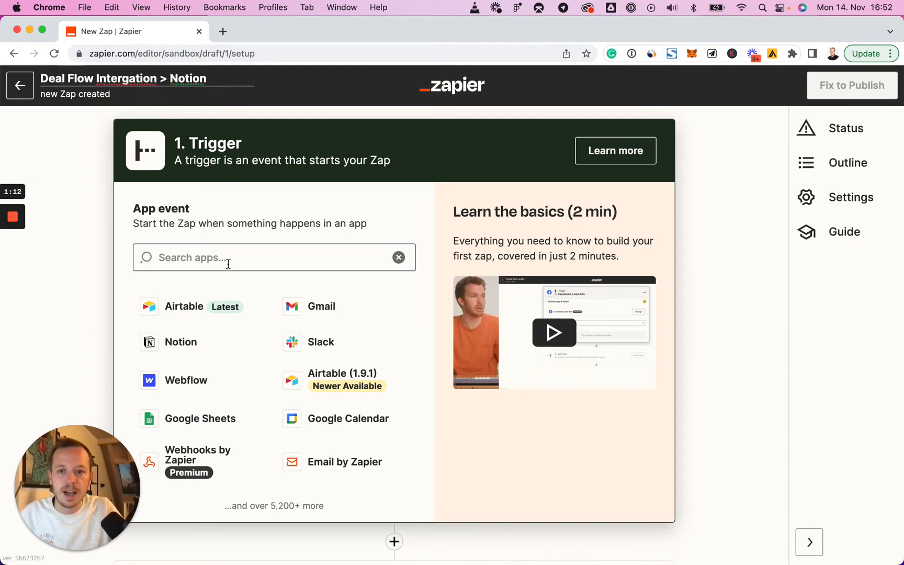
left_click(335, 462)
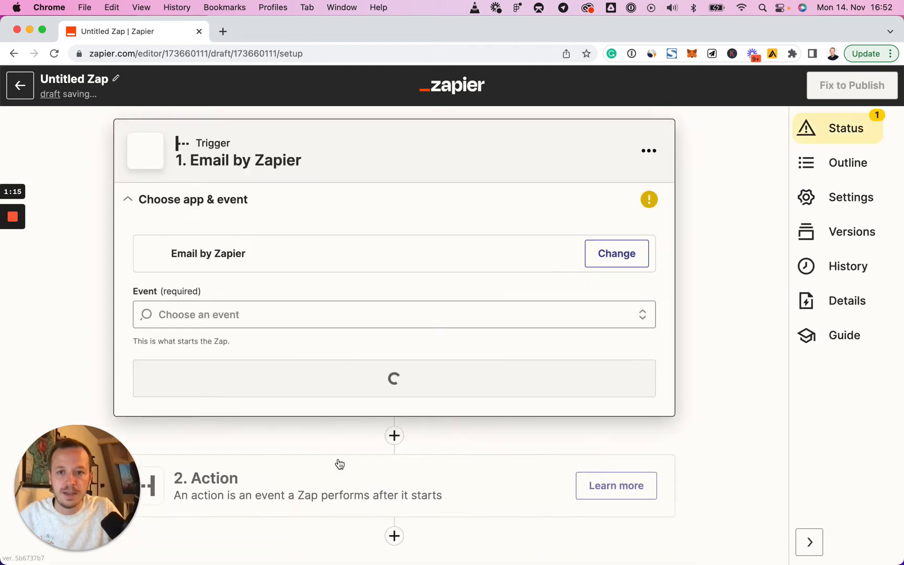
left_click(285, 314)
left_click(233, 357)
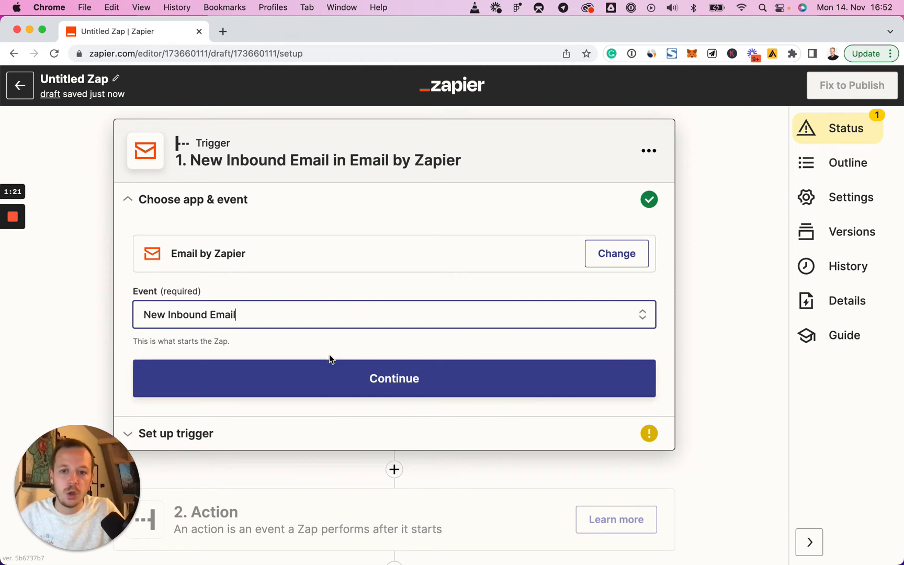
left_click(329, 363)
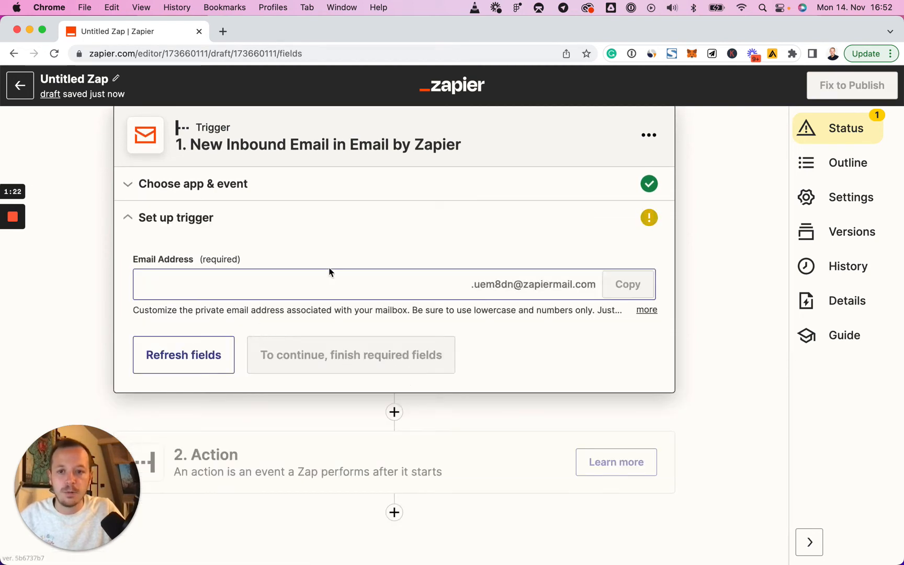
Set the custom part of the trigger's mailbox address to "dealflow" and copy the full address.
left_click(423, 285)
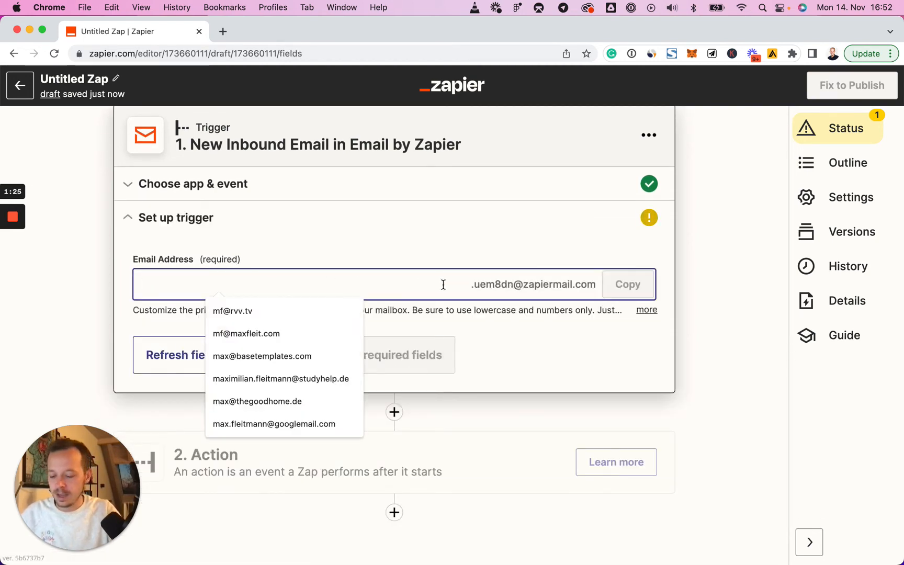
type("pit")
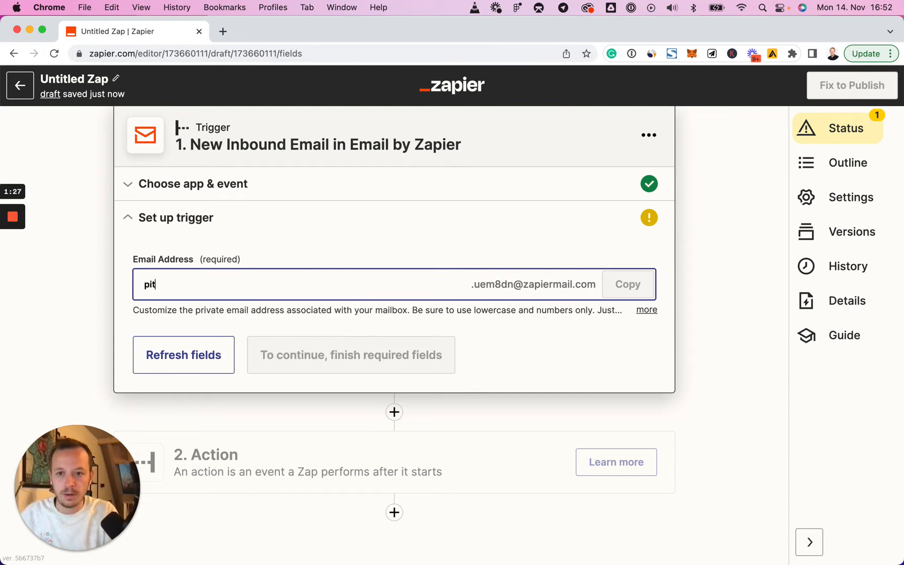
type("chdeck")
key("super+a")
key("BackSpace")
type("deal")
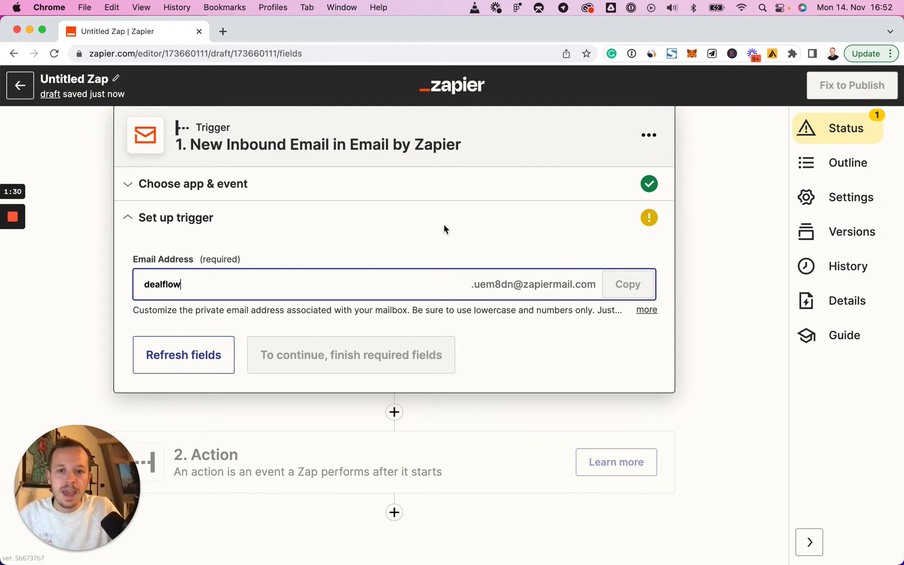
type("flow")
left_click(443, 225)
left_click(628, 284)
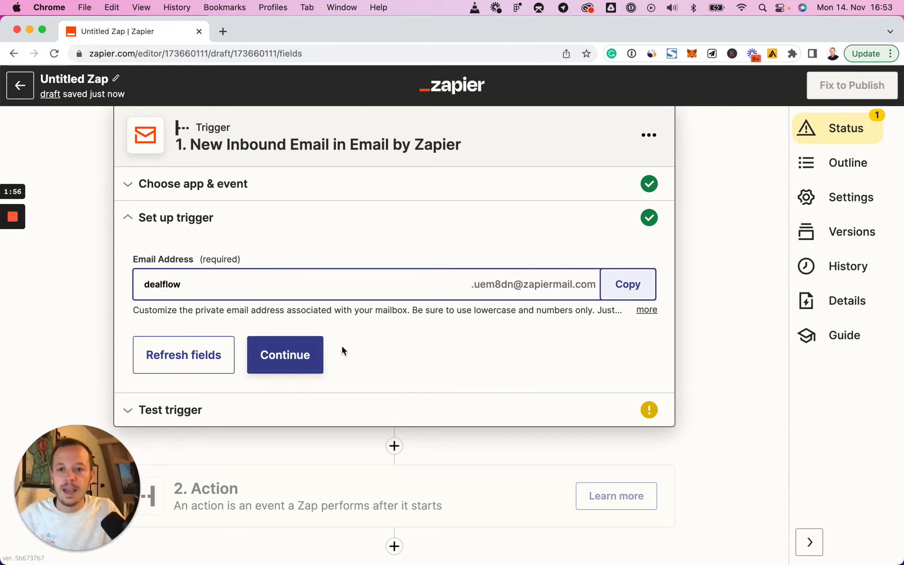
Proceed to the trigger test and run it, repeating it to fetch the inbound email.
left_click(373, 357)
left_click(293, 361)
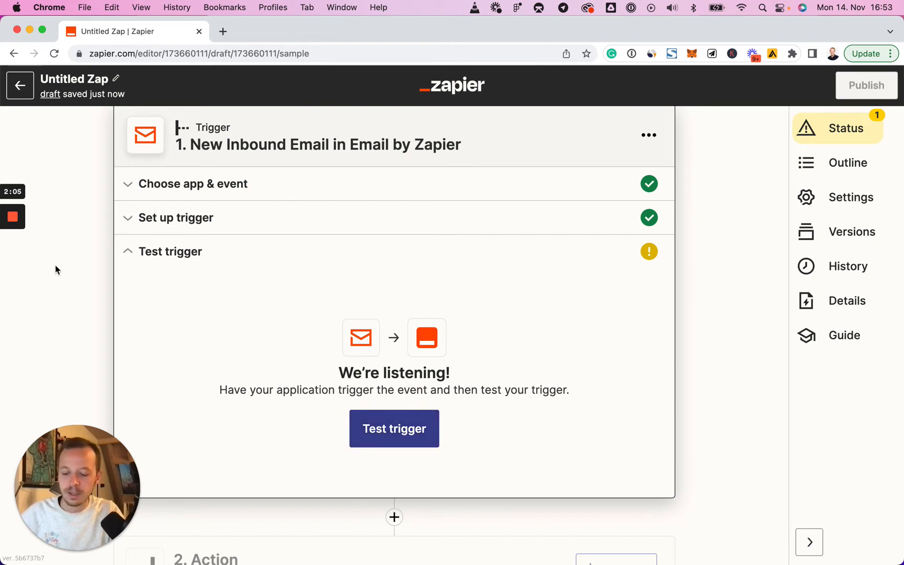
left_click(402, 425)
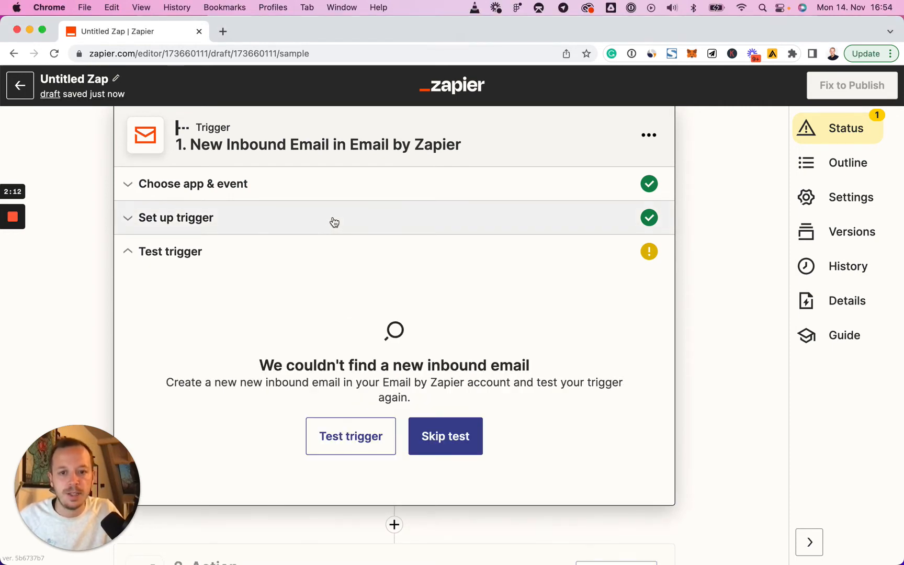
left_click(361, 437)
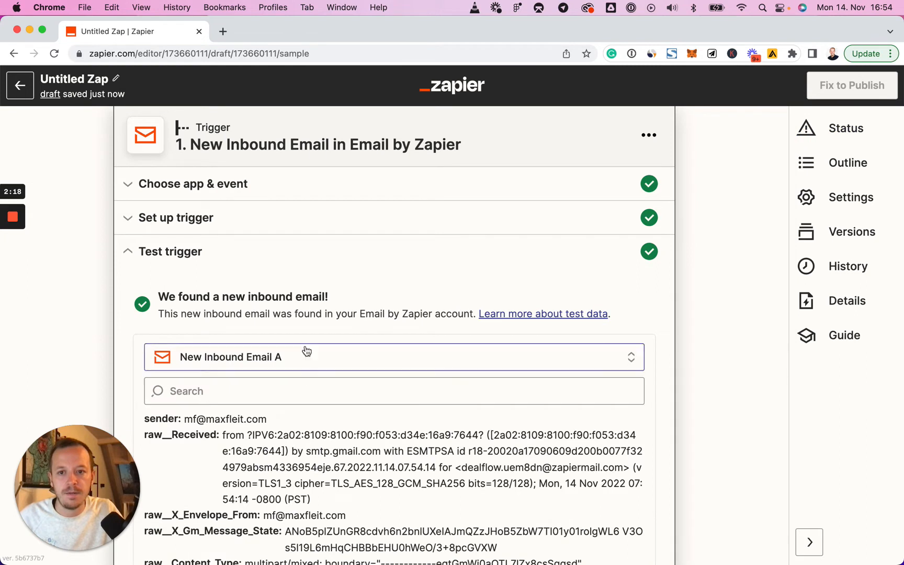
Examine the sender, body text and subject fields of the inbound test email.
scroll(423, 275, "down", 2)
scroll(423, 278, "down", 2)
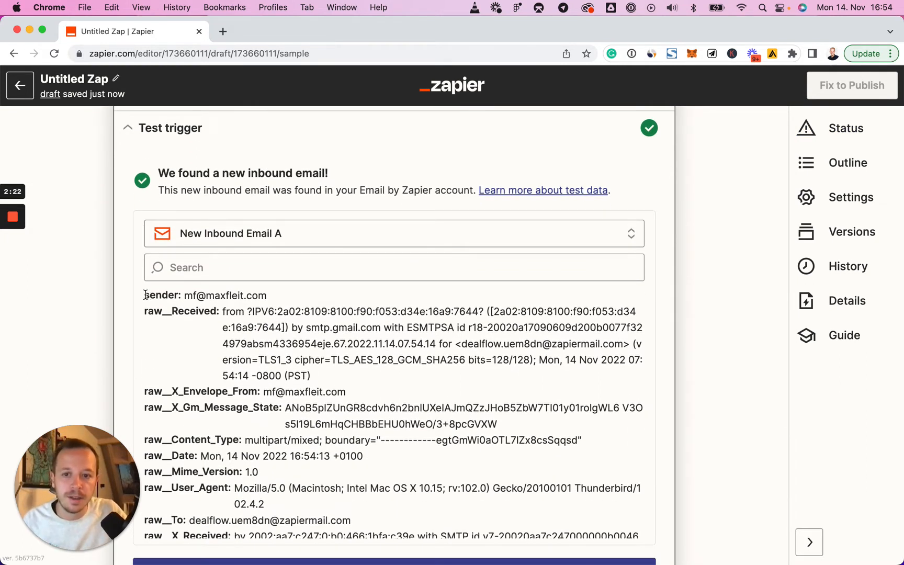
left_click_drag(145, 295, 303, 296)
scroll(268, 315, "down", 4)
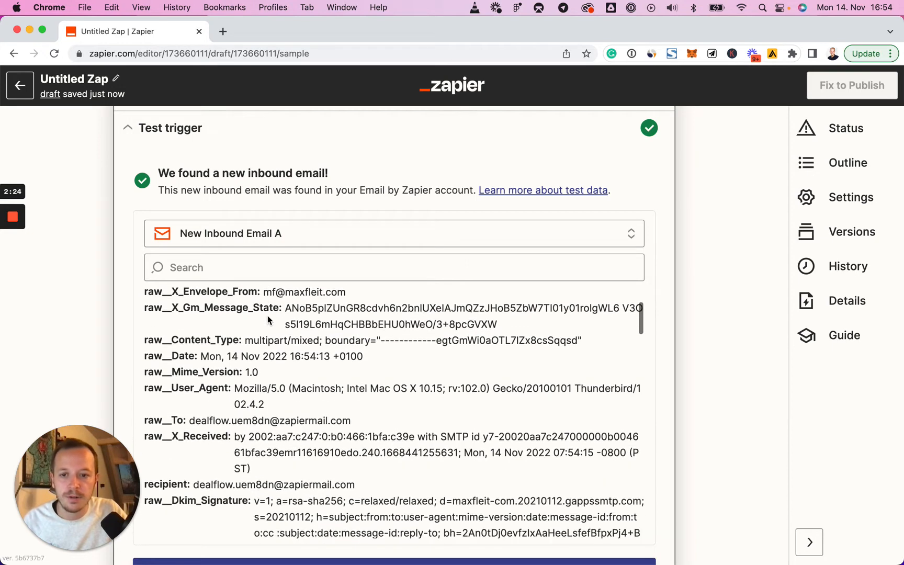
scroll(346, 384, "down", 1)
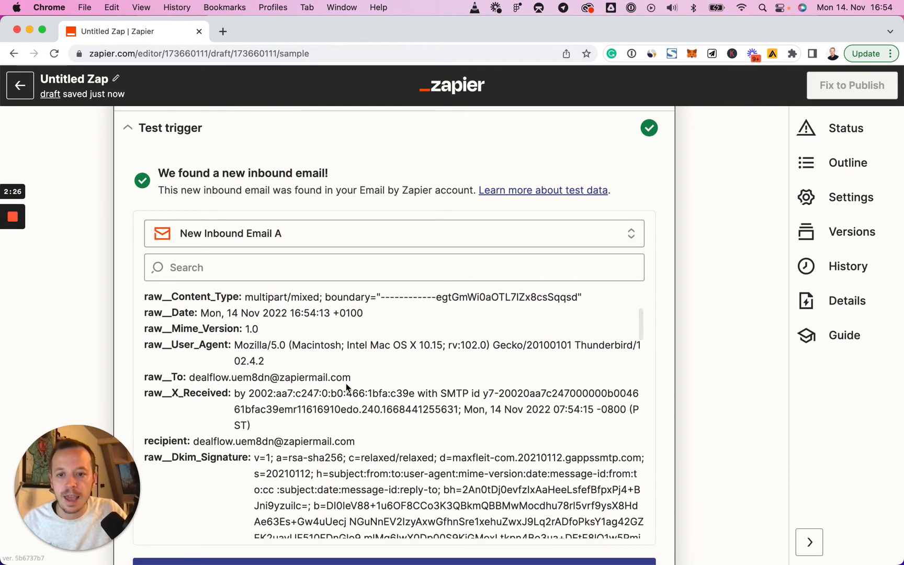
scroll(345, 385, "down", 8)
scroll(297, 345, "down", 2)
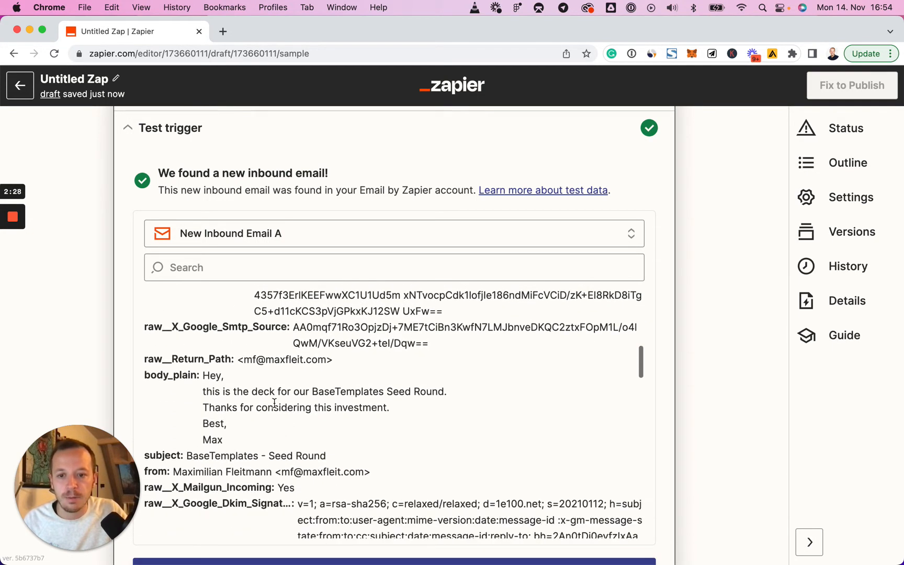
left_click_drag(204, 377, 345, 410)
left_click_drag(337, 456, 296, 445)
Finish the trigger and add a Notion action with the Create Database Item event.
scroll(650, 348, "down", 5)
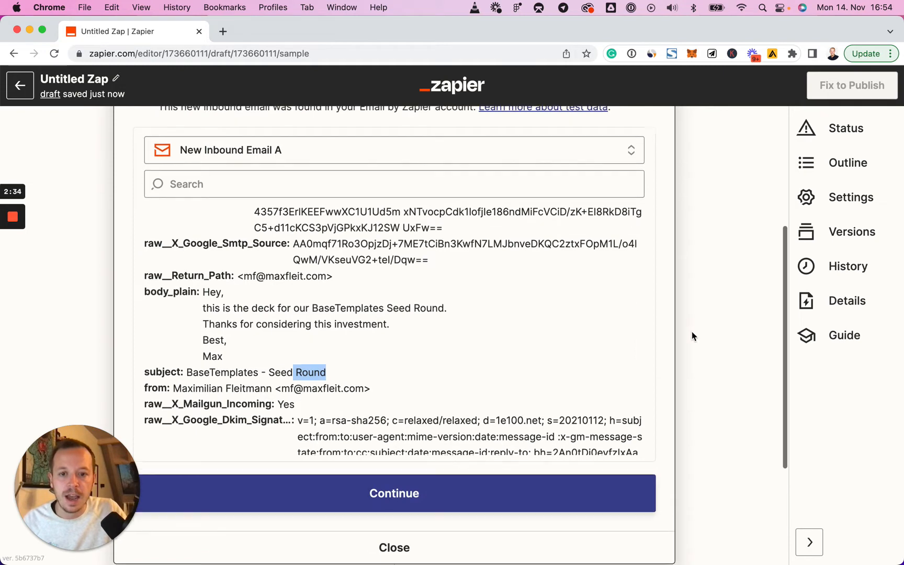
left_click(420, 442)
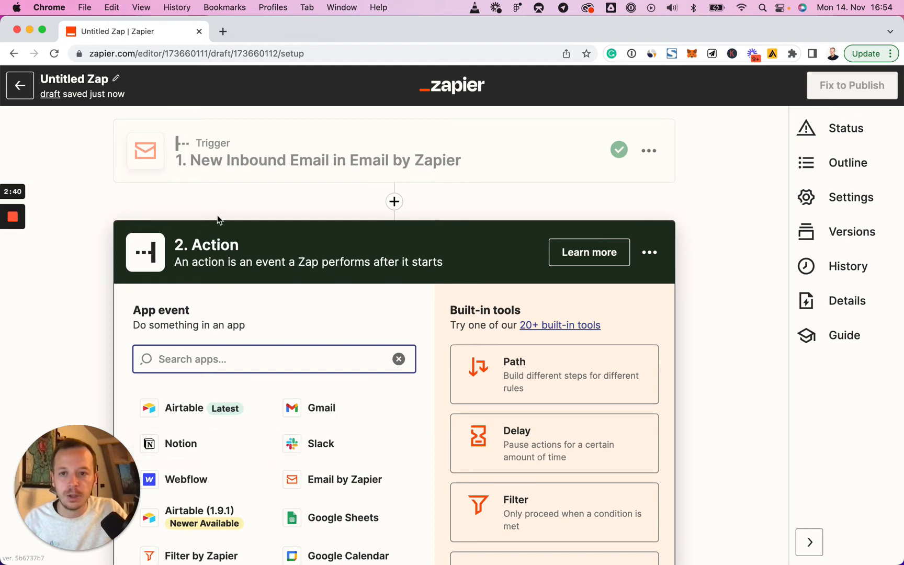
left_click(179, 448)
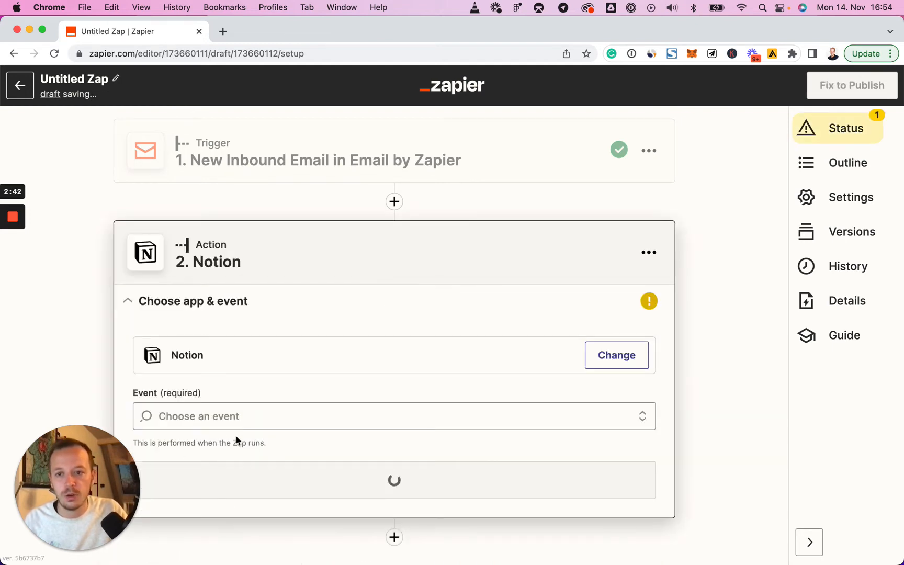
left_click(315, 417)
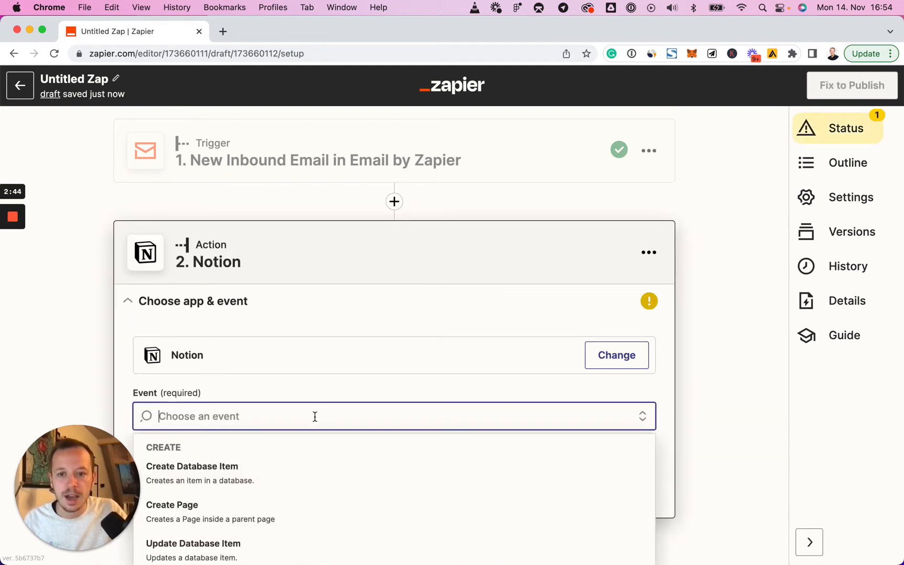
scroll(324, 408, "down", 4)
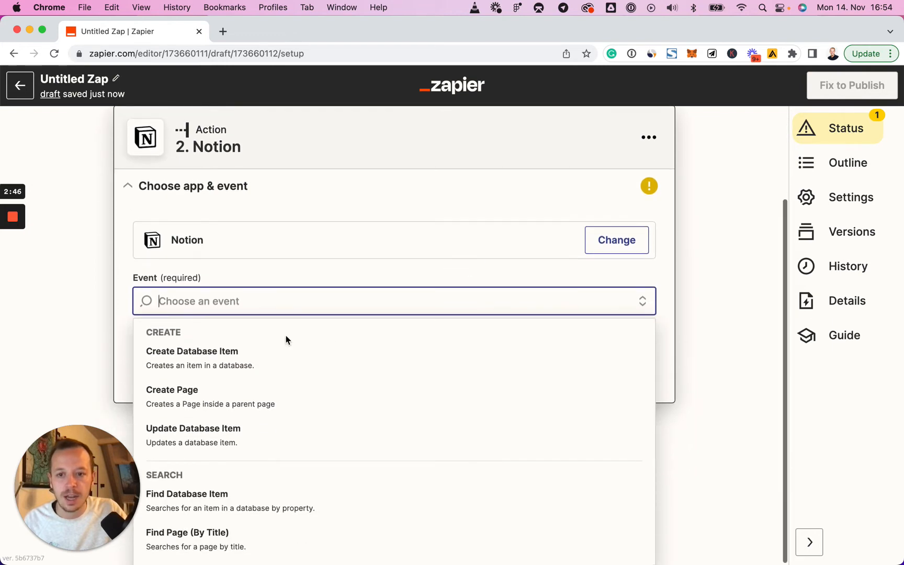
left_click(251, 365)
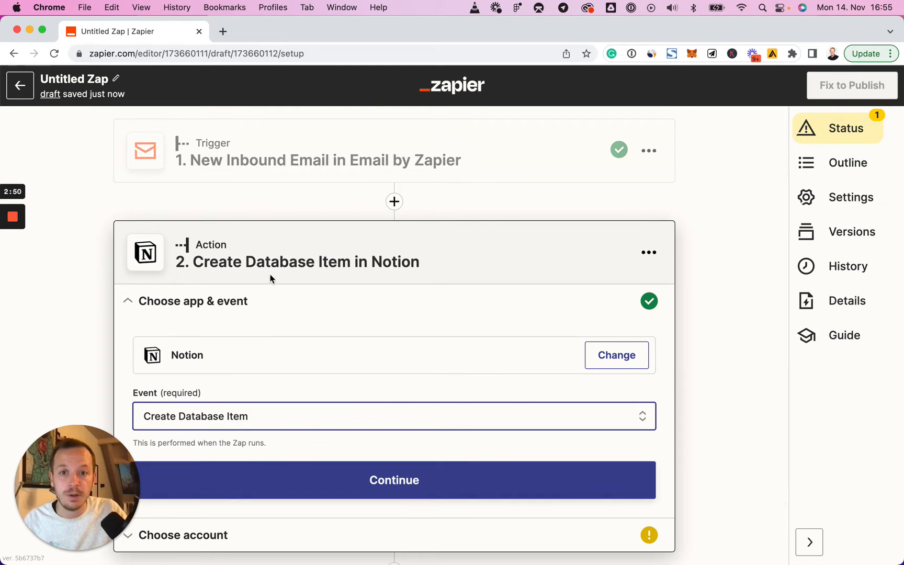
Proceed to the account setup and connect a new Notion account, granting Zapier access to the private Angel Investor OS page.
left_click(339, 419)
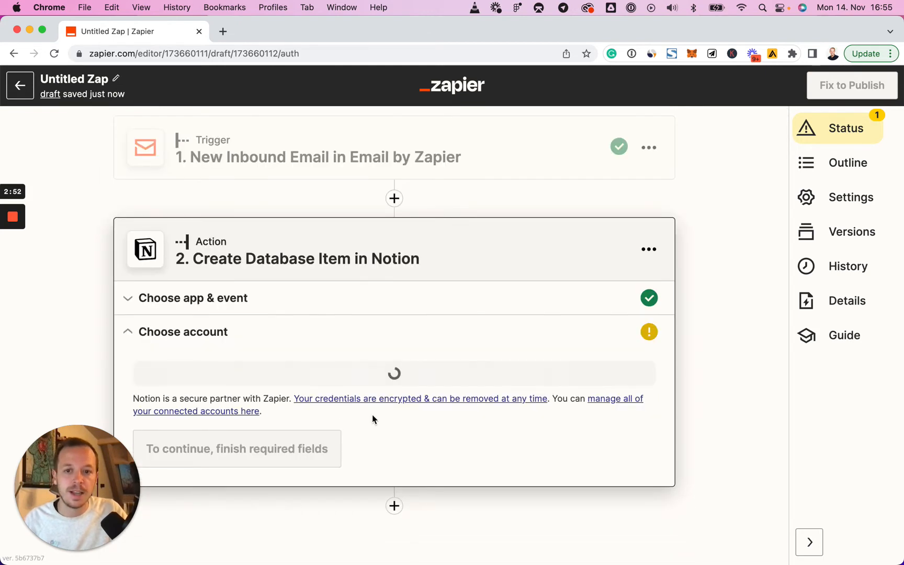
left_click(276, 375)
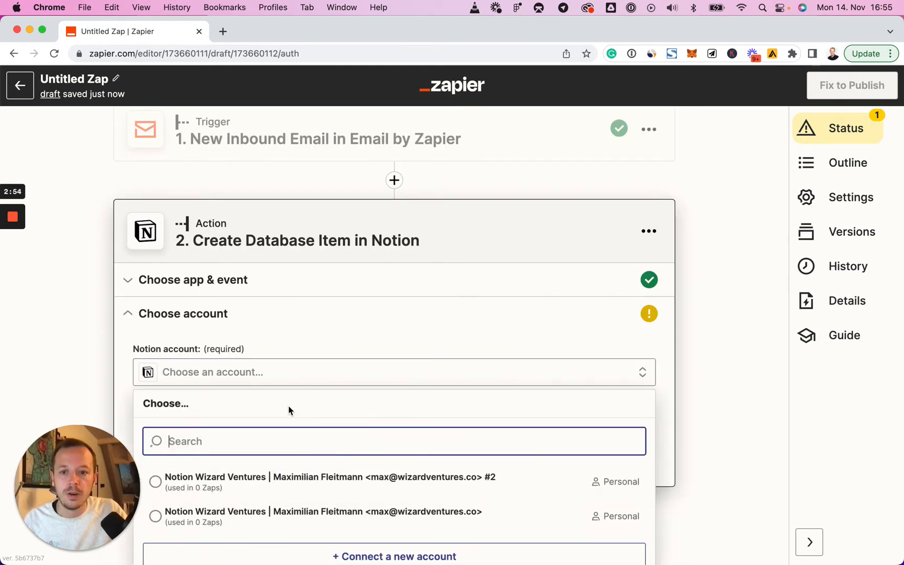
scroll(413, 447, "down", 1)
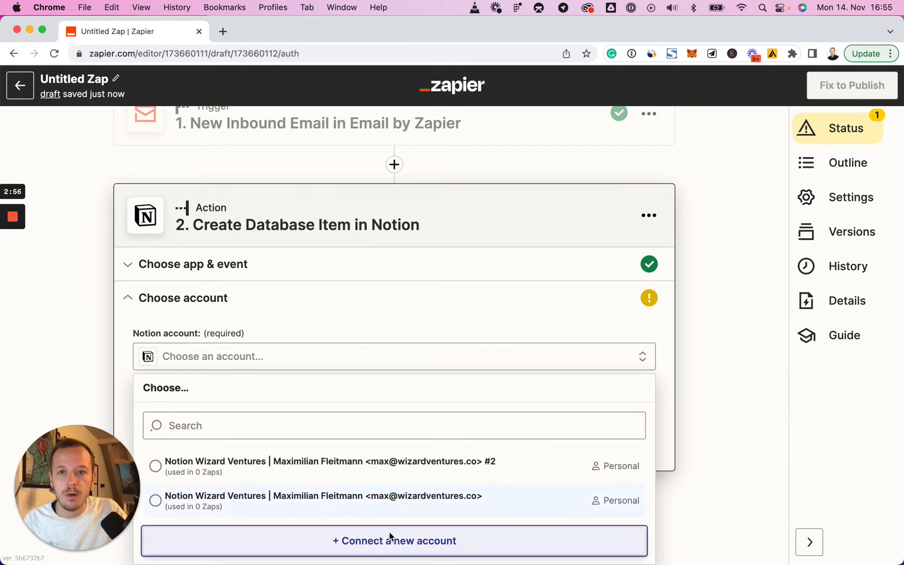
left_click(389, 536)
left_click_drag(230, 29, 435, 37)
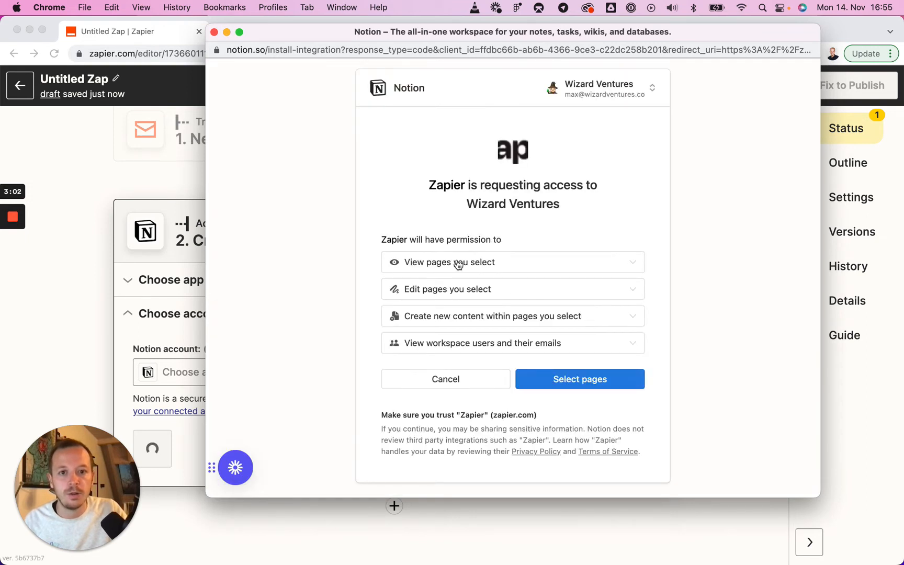
left_click(585, 386)
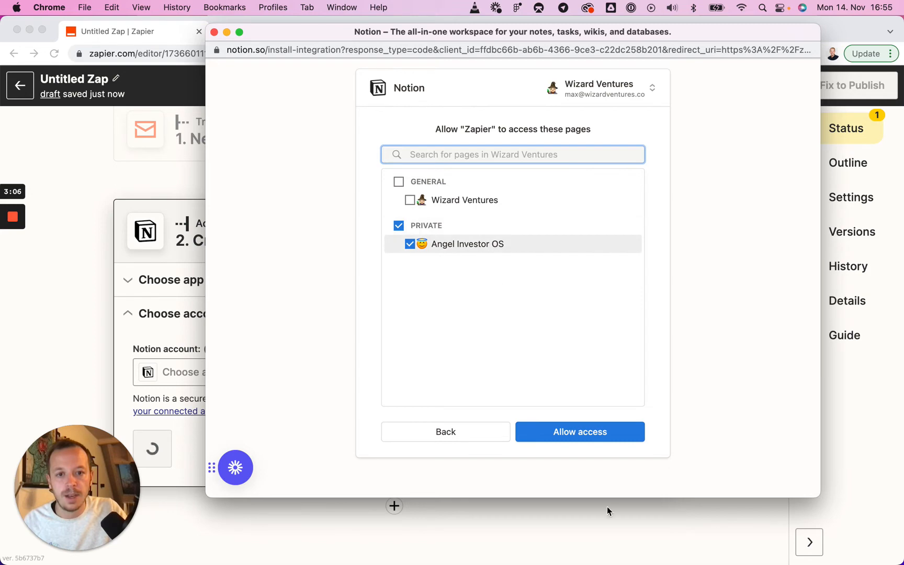
left_click(558, 430)
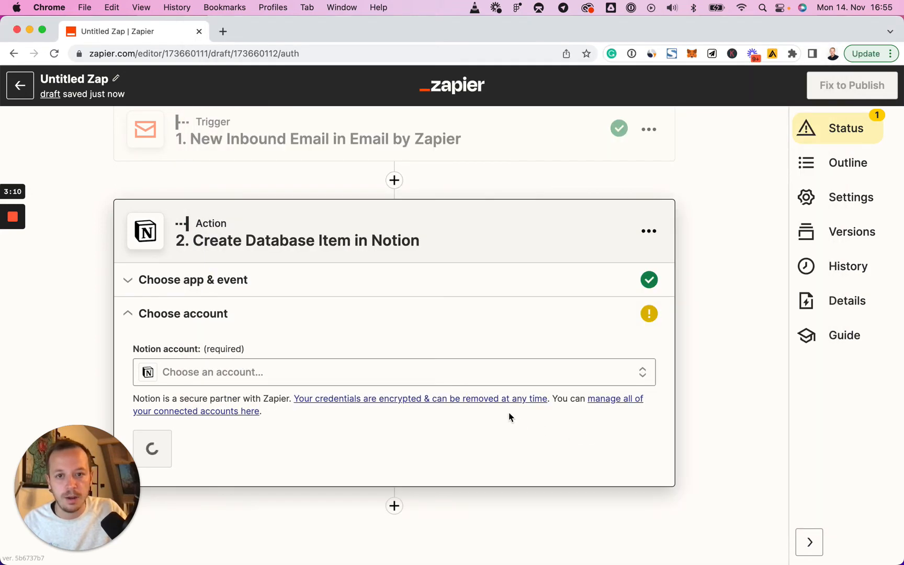
Select the newly connected Notion account (#3) for the action and continue to the action setup.
left_click(233, 360)
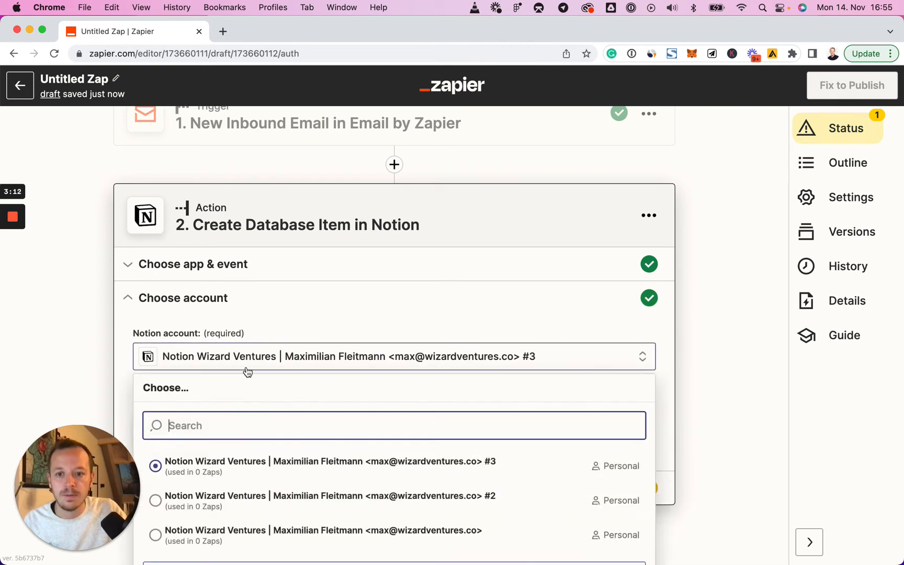
left_click(434, 467)
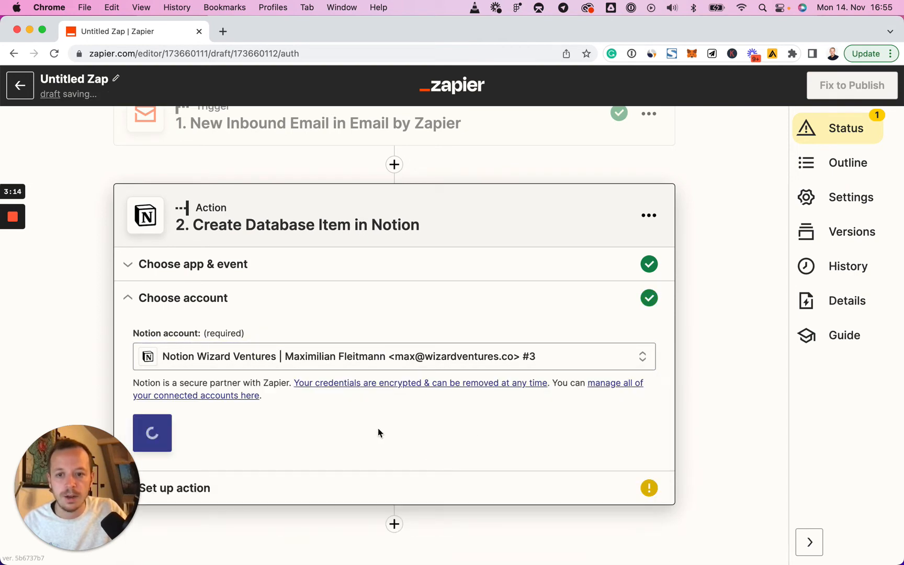
left_click(199, 417)
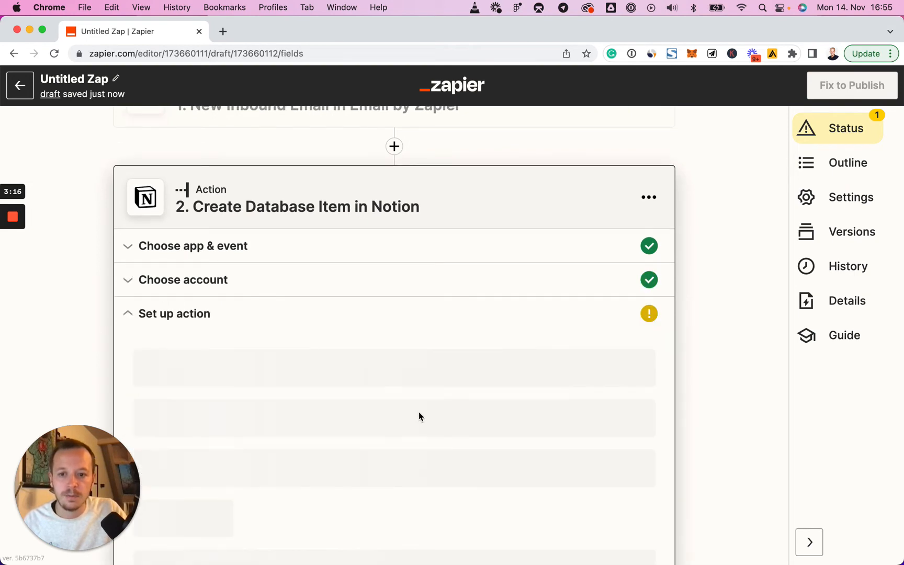
Choose Deals as the Notion database in which the action creates items.
left_click_drag(118, 461, 776, 170)
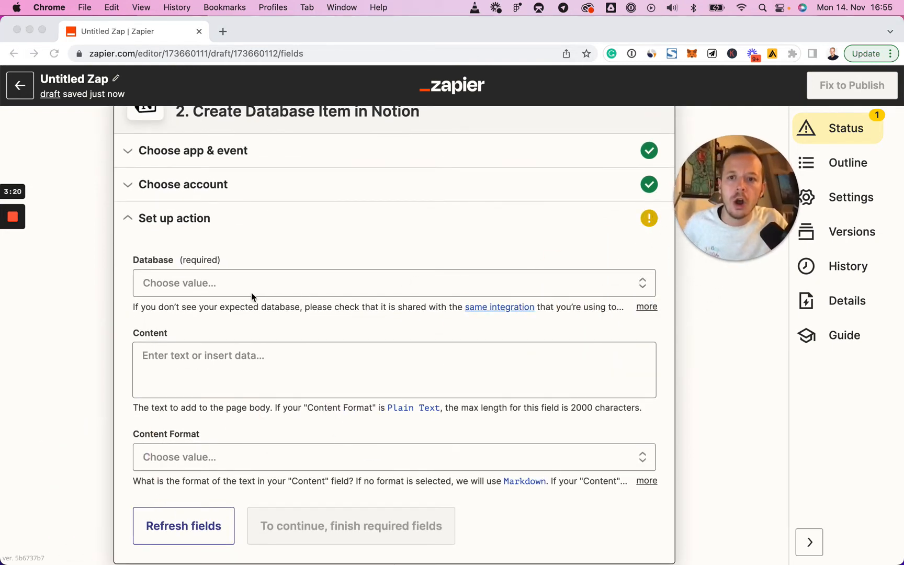
left_click(233, 287)
left_click(268, 283)
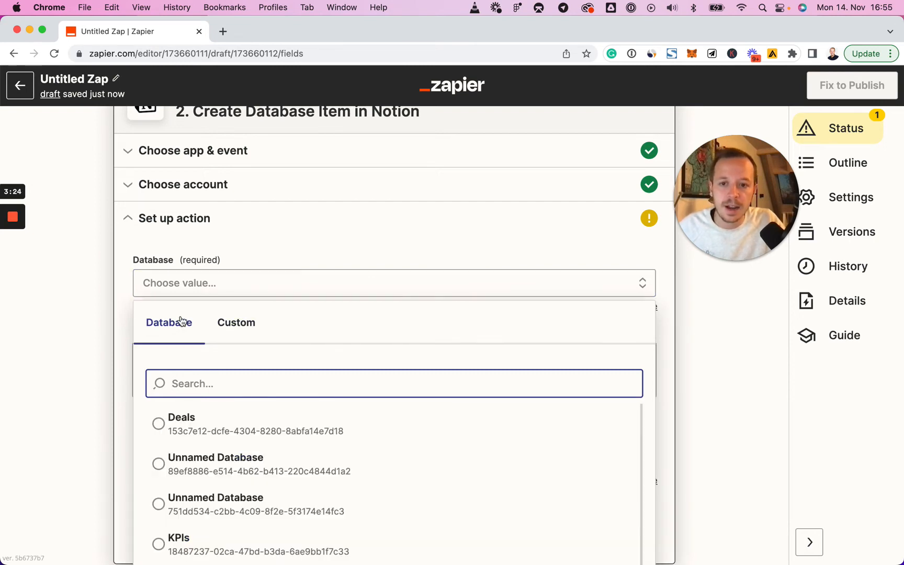
left_click(159, 425)
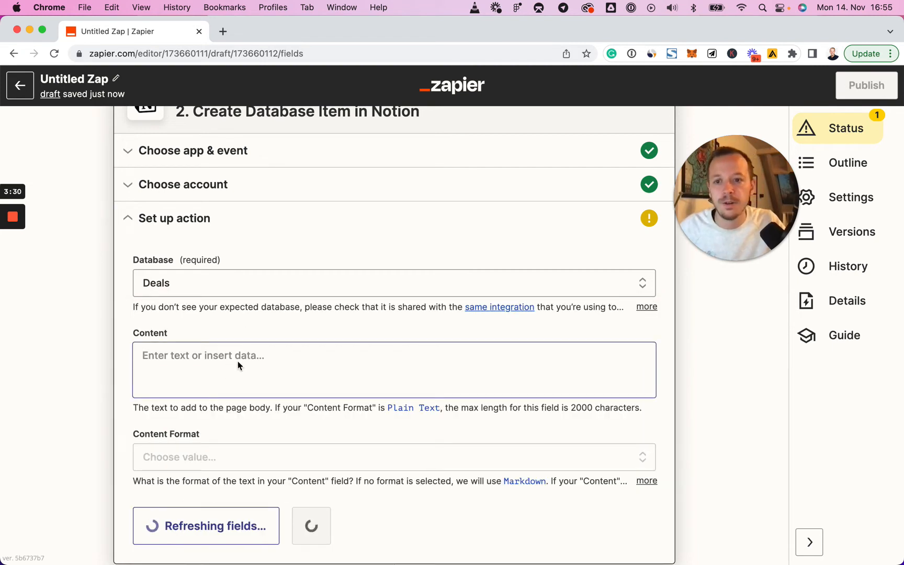
Map the deal's Name field to the inbound email's Subject.
scroll(246, 321, "down", 2)
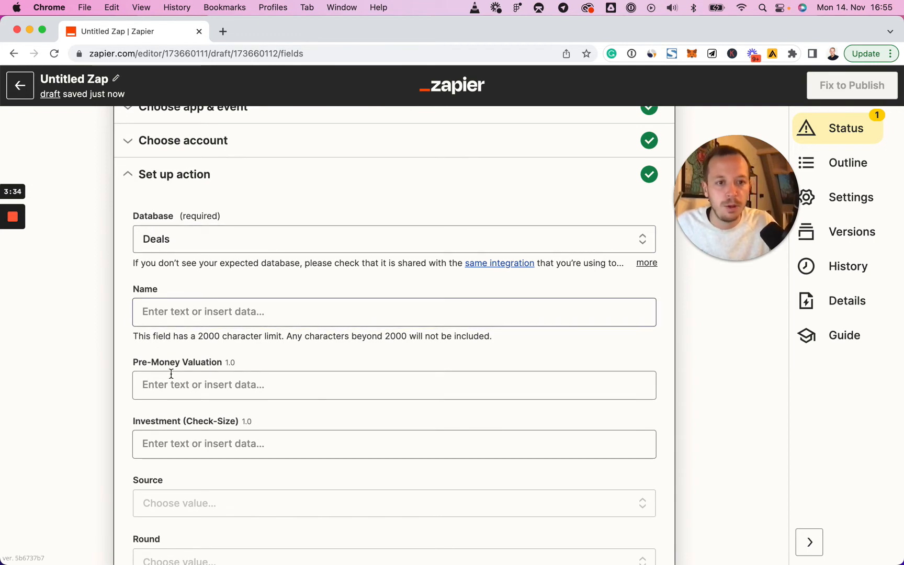
scroll(170, 309, "down", 1)
left_click(170, 309)
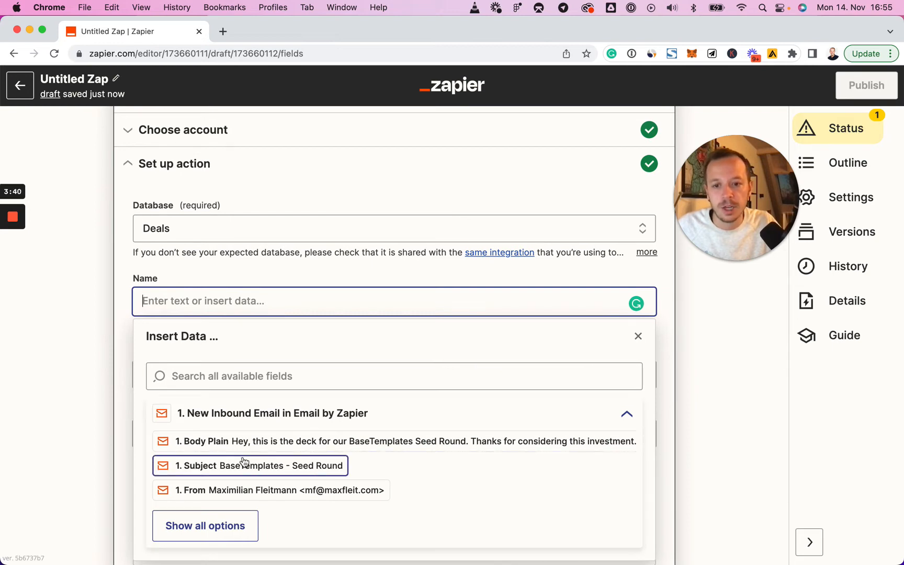
left_click(271, 466)
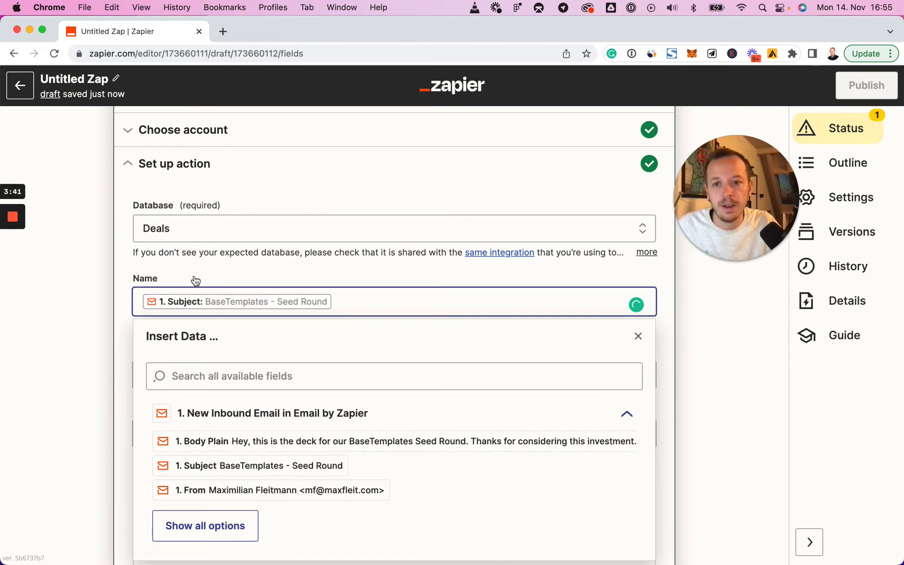
left_click(115, 304)
Look through all available email fields for the Content field and insert Body Plain from the inbound email.
scroll(177, 486, "down", 5)
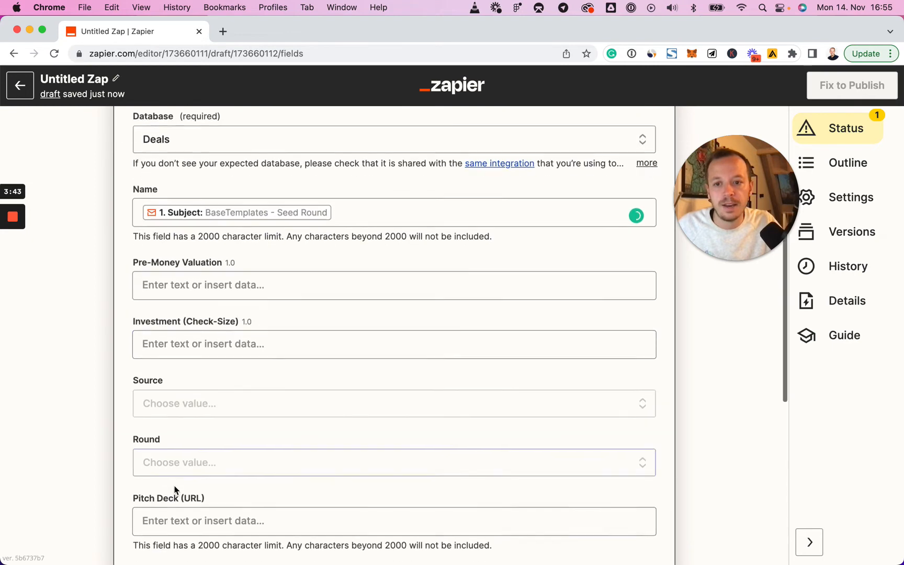
scroll(189, 471, "down", 5)
left_click(210, 437)
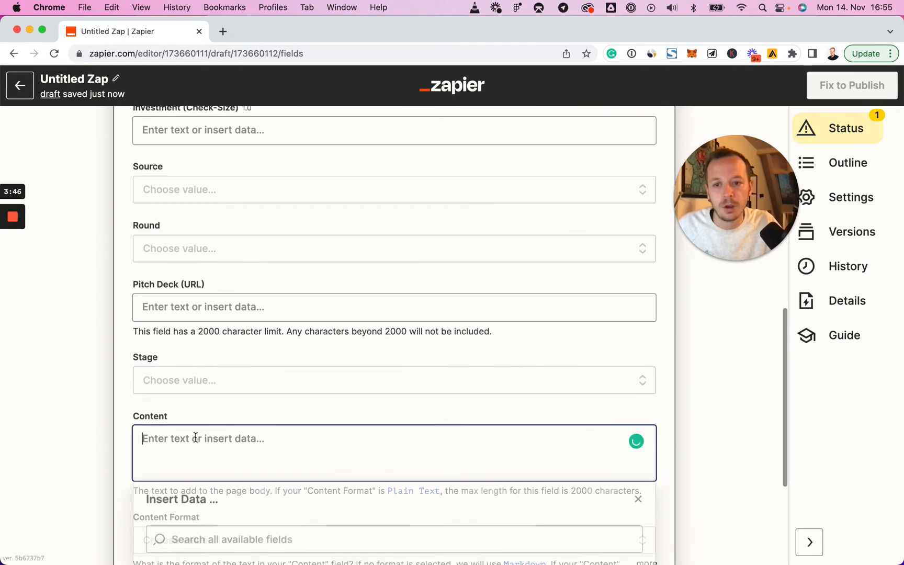
scroll(254, 478, "down", 5)
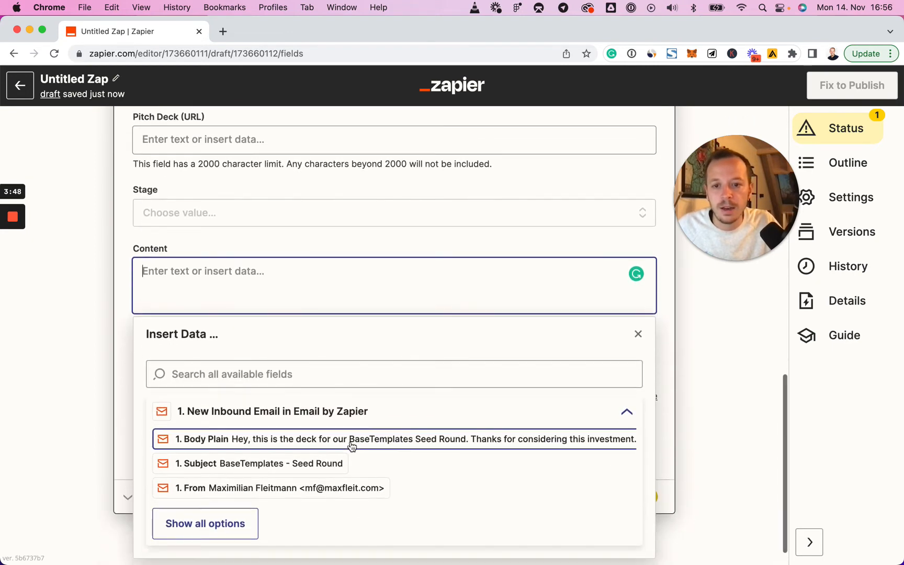
left_click(216, 525)
scroll(292, 460, "down", 4)
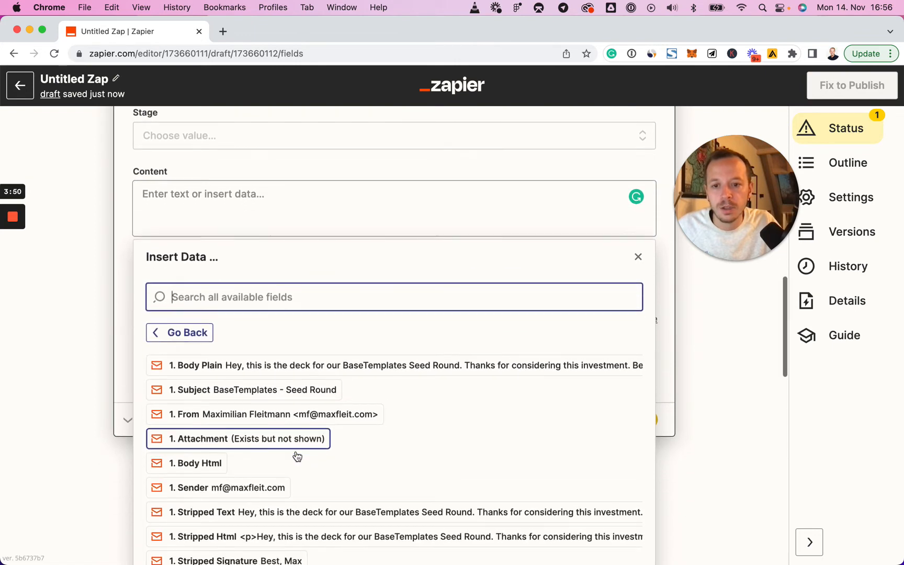
scroll(296, 452, "down", 2)
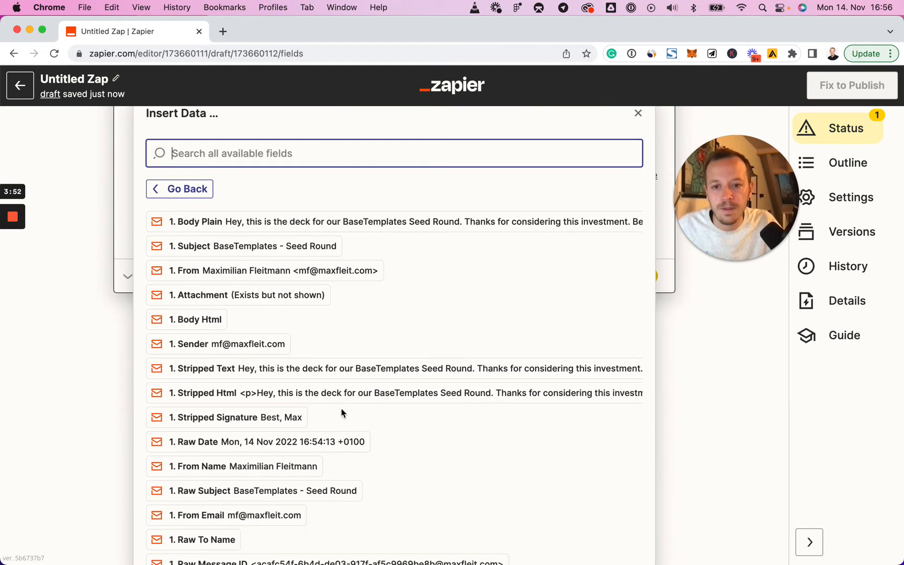
scroll(283, 376, "down", 3)
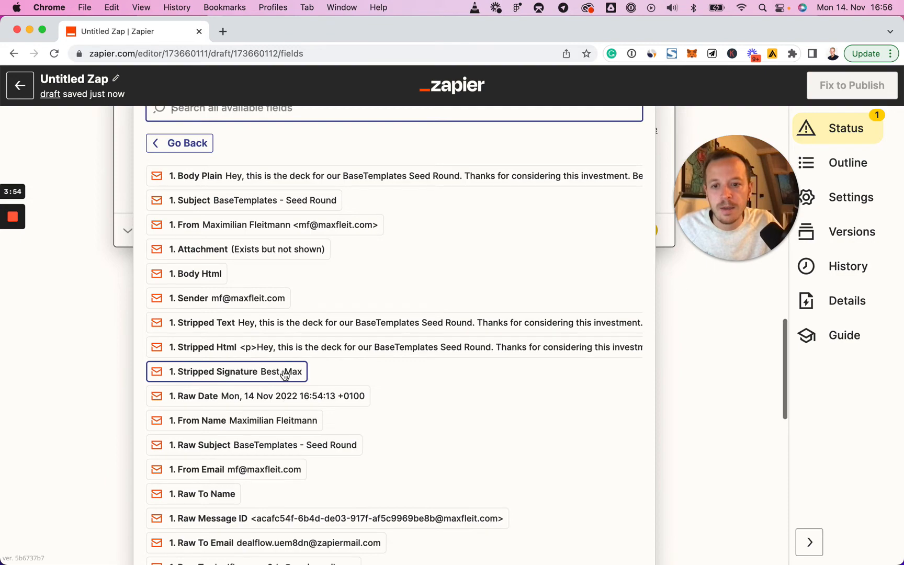
scroll(280, 374, "down", 9)
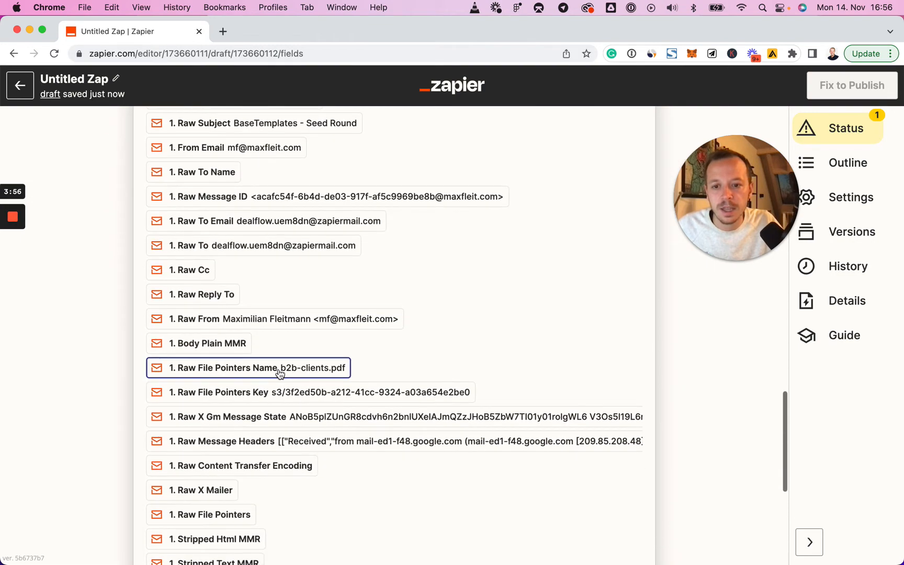
scroll(278, 372, "down", 5)
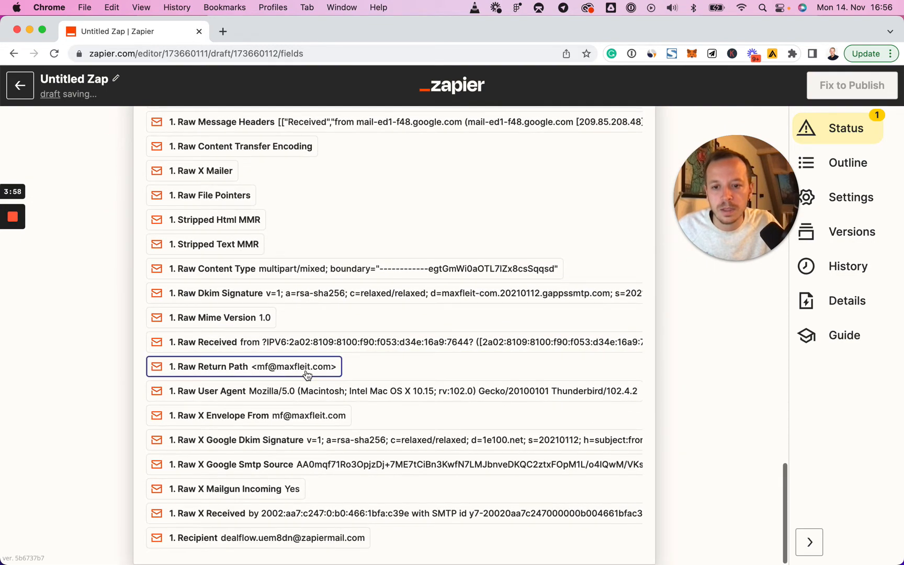
scroll(351, 400, "up", 8)
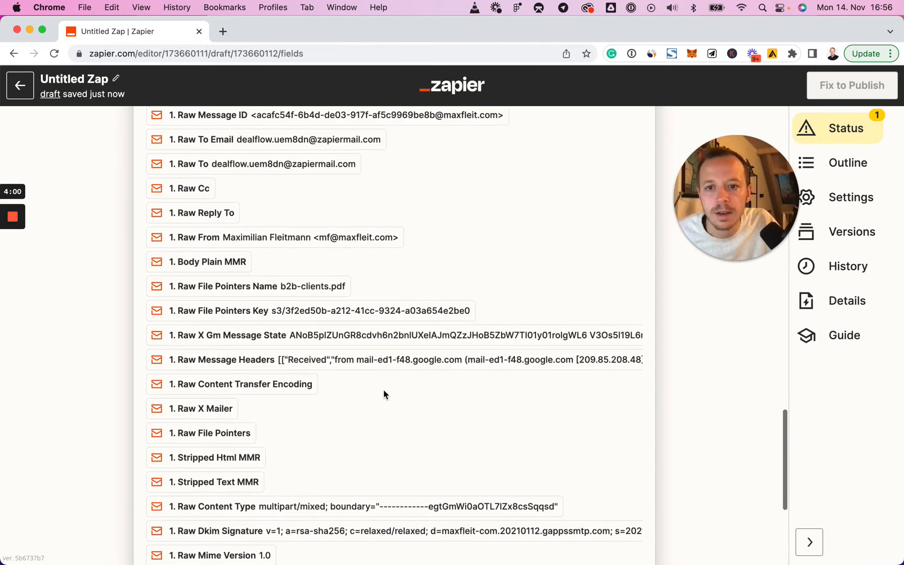
scroll(388, 395, "up", 7)
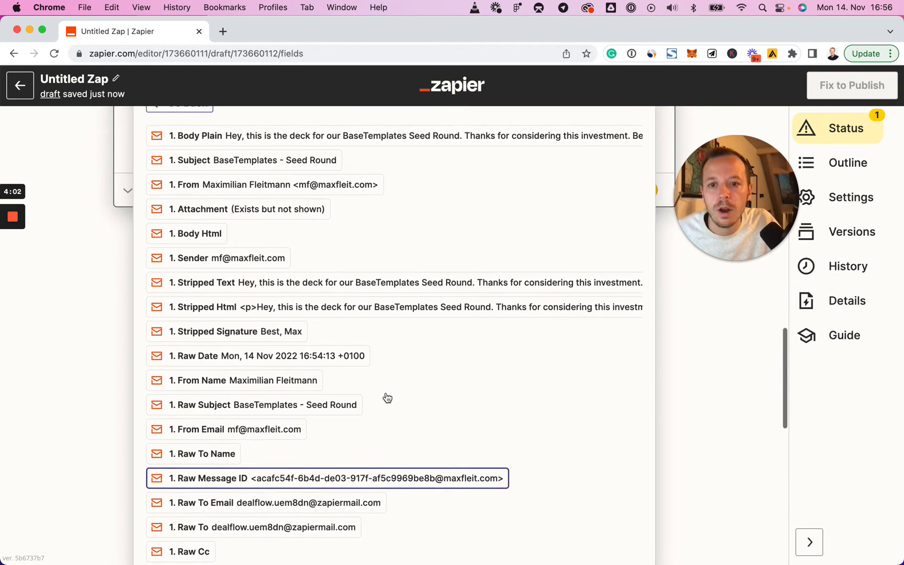
scroll(374, 399, "up", 1)
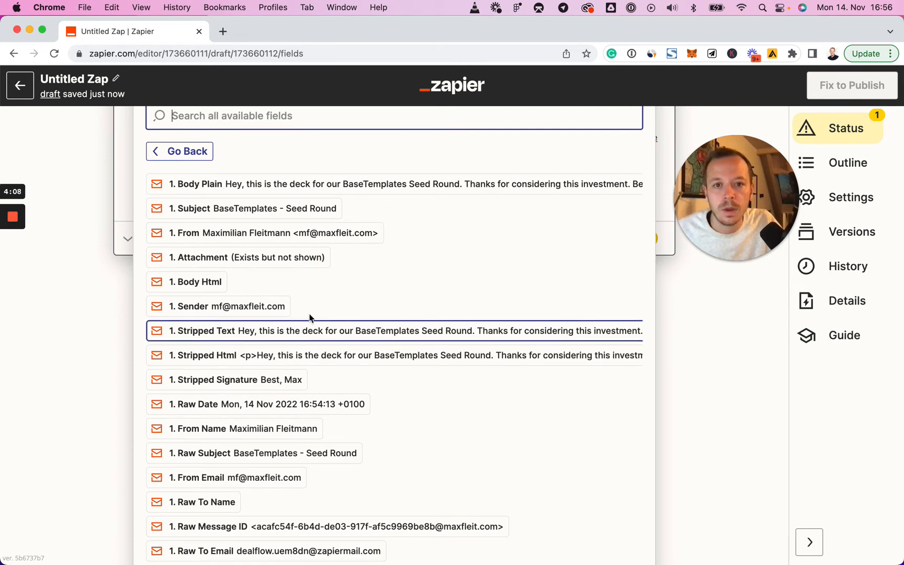
left_click(353, 185)
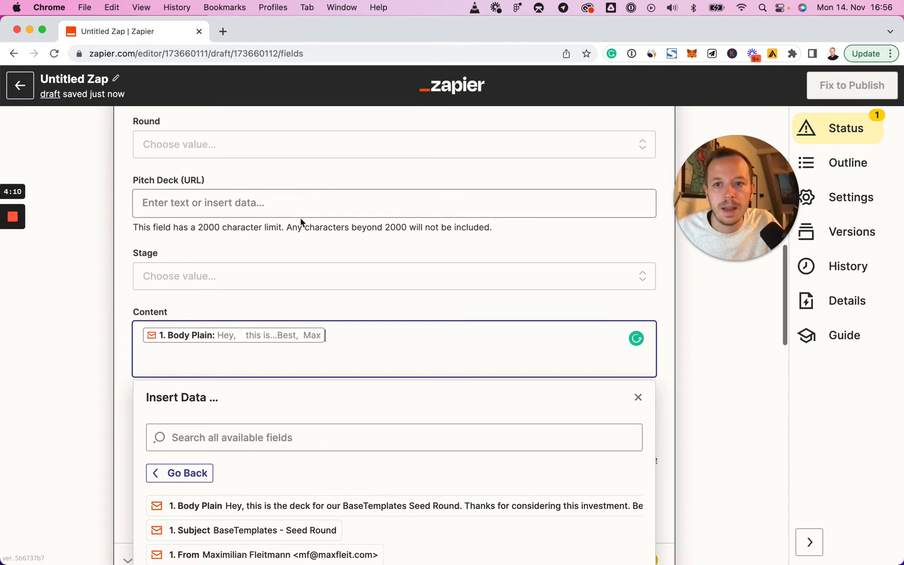
left_click(286, 310)
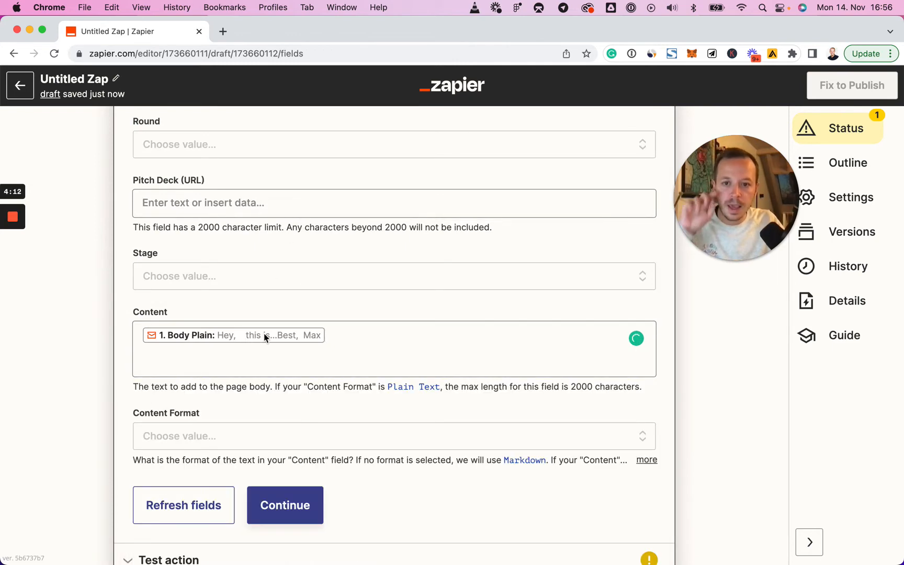
Set the Content Format of the database item to Plain Text.
scroll(327, 352, "up", 1)
scroll(318, 366, "down", 3)
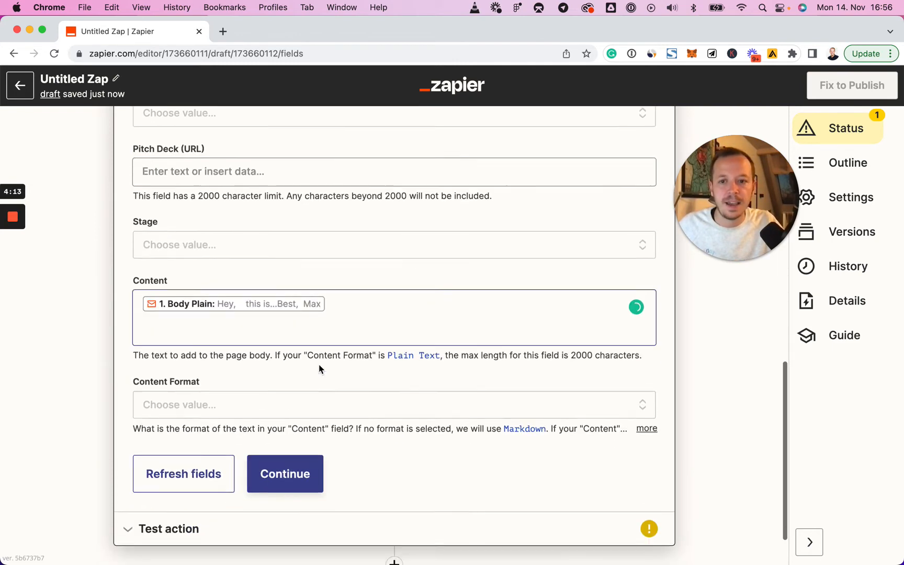
left_click(225, 390)
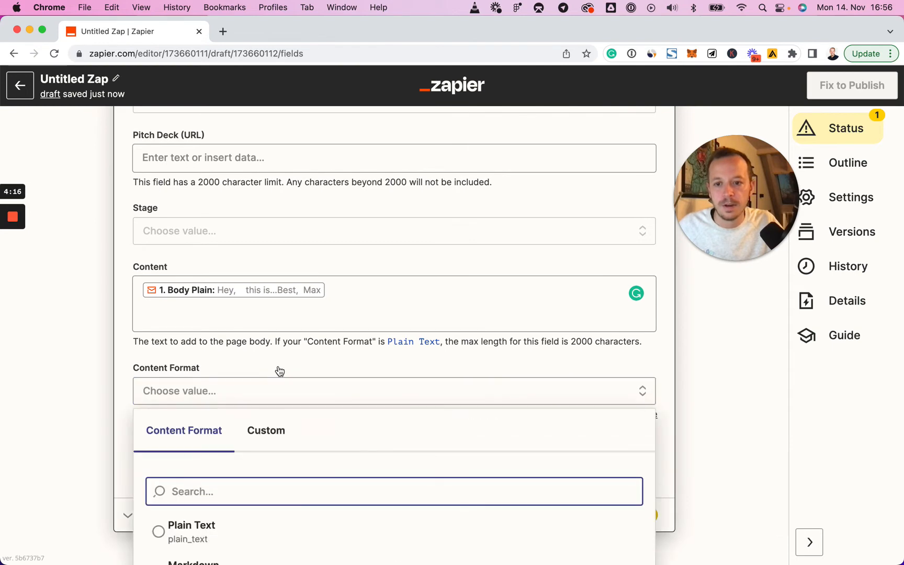
left_click(169, 451)
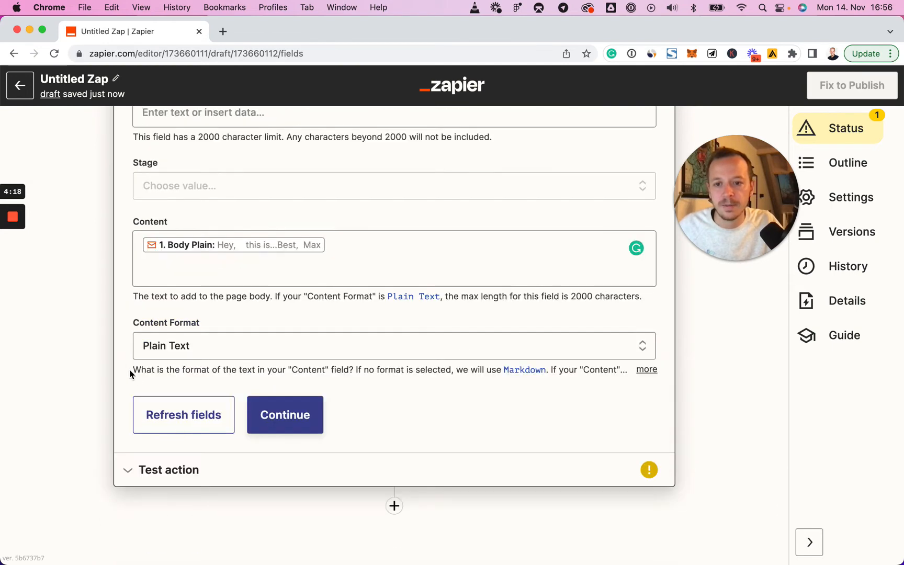
Review the field mapping, continue to the action test and examine the preview of the database item.
scroll(280, 402, "up", 5)
scroll(281, 393, "up", 5)
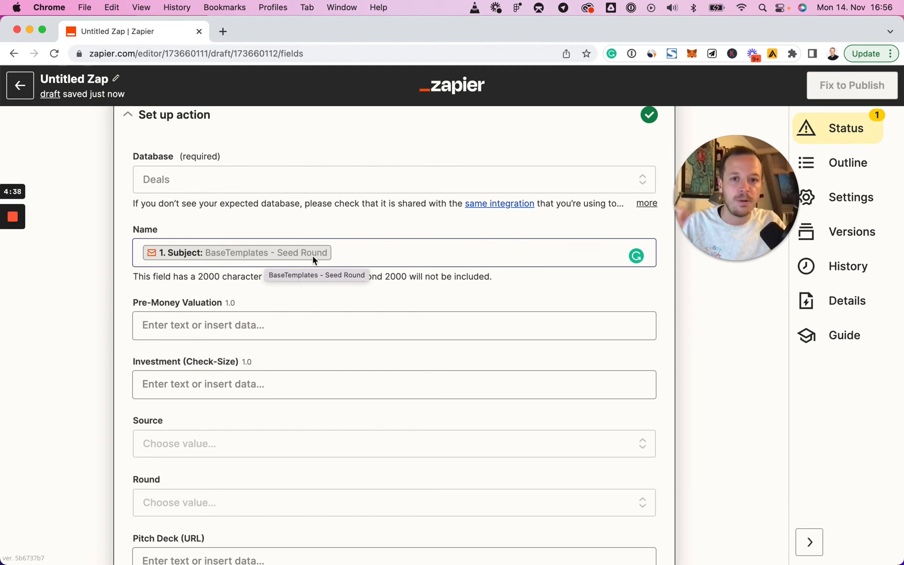
scroll(423, 297, "down", 7)
scroll(423, 295, "down", 2)
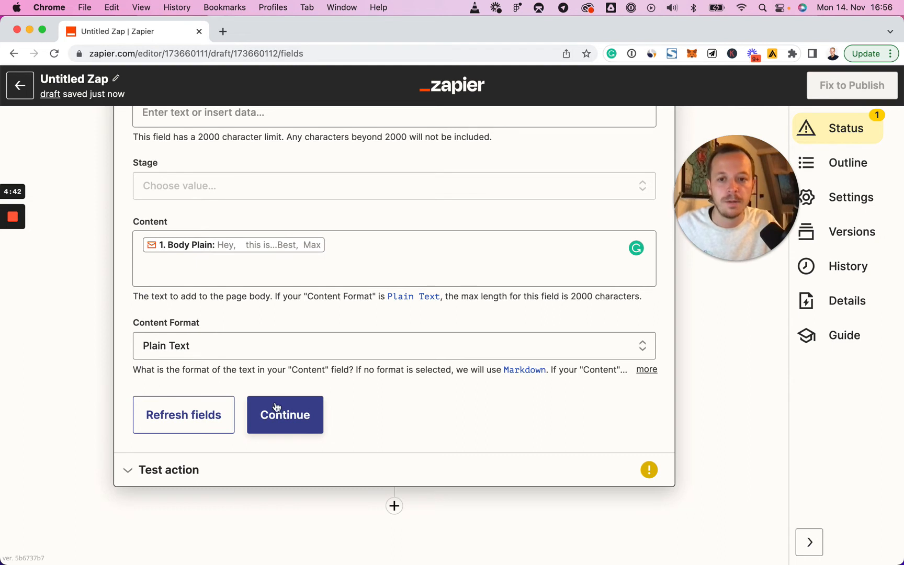
left_click(292, 416)
scroll(353, 393, "up", 2)
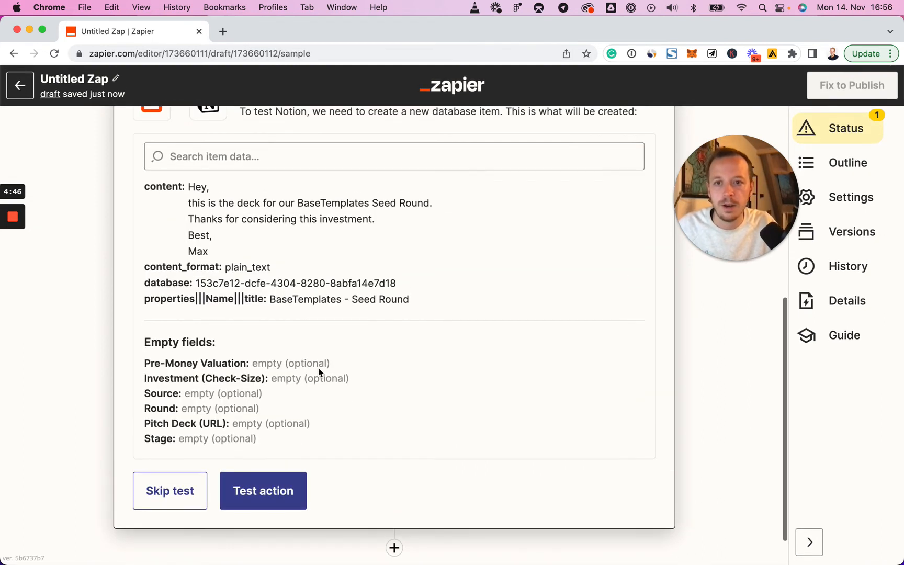
scroll(265, 328, "down", 1)
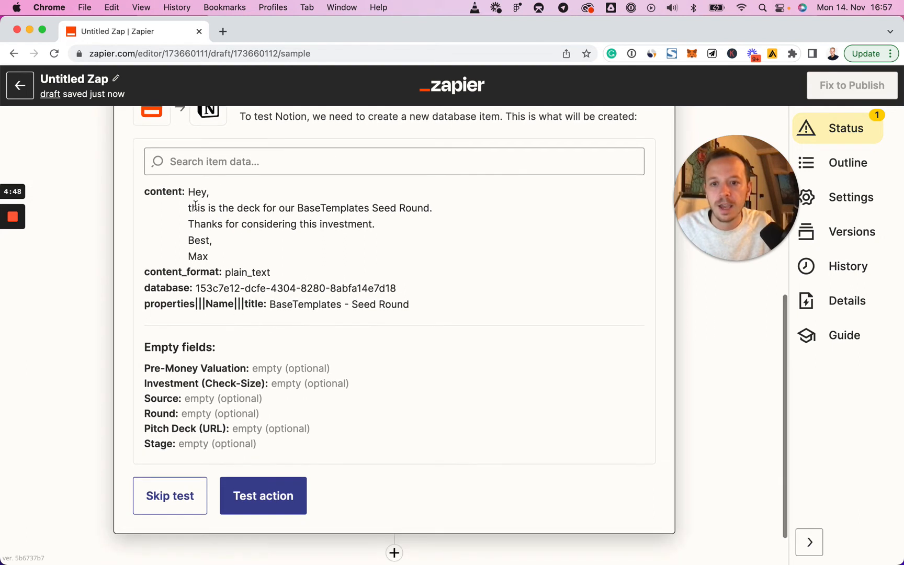
Check the email text in the item preview and run the action test that sends the database item to Notion.
left_click_drag(194, 193, 226, 255)
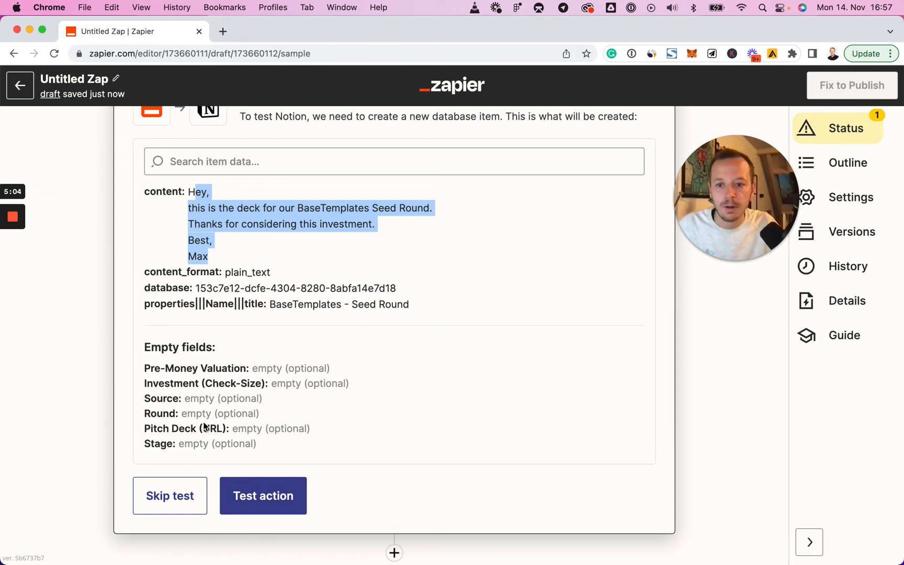
left_click(272, 496)
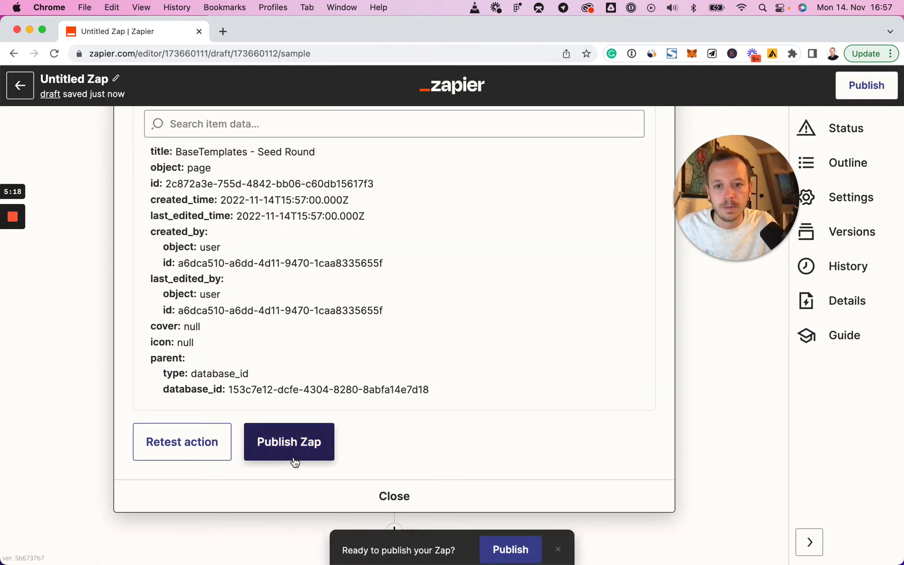
scroll(331, 372, "up", 5)
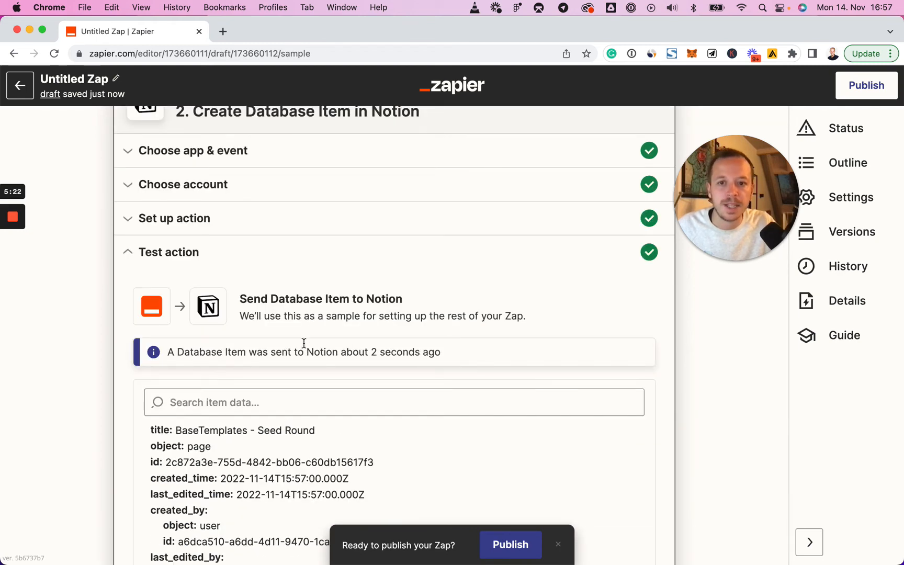
Switch to Notion, open the Deal Flow board of the Angel Investor OS and show its hidden No Stage group.
left_click(29, 30)
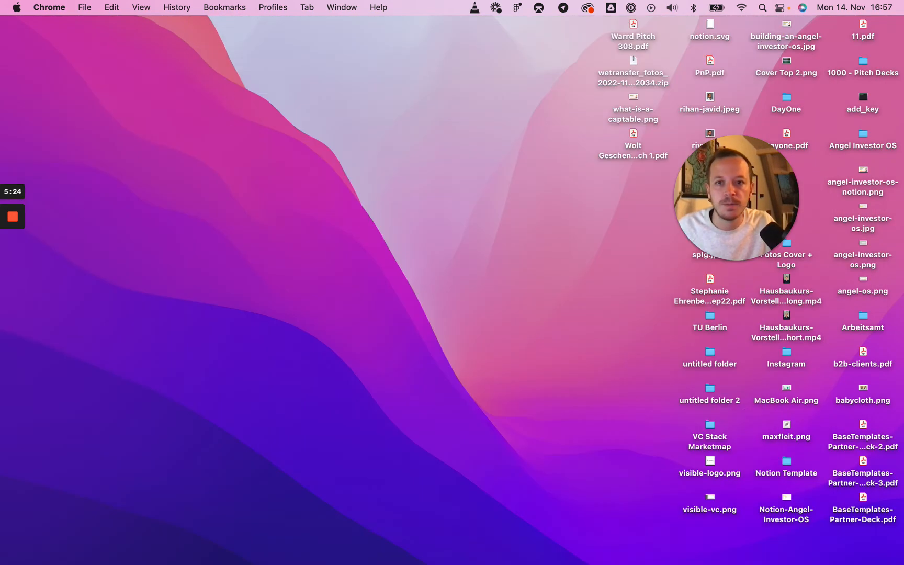
key("super+Tab")
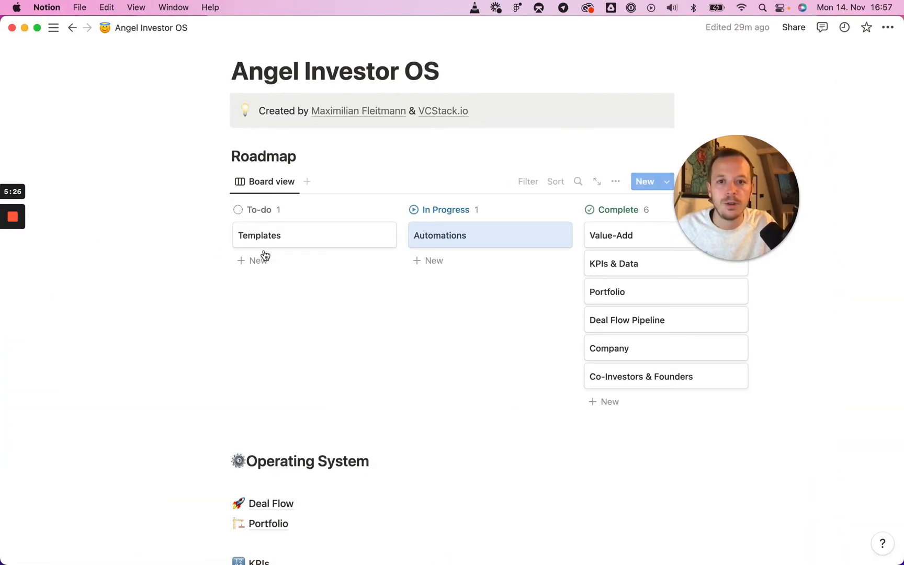
scroll(360, 286, "down", 5)
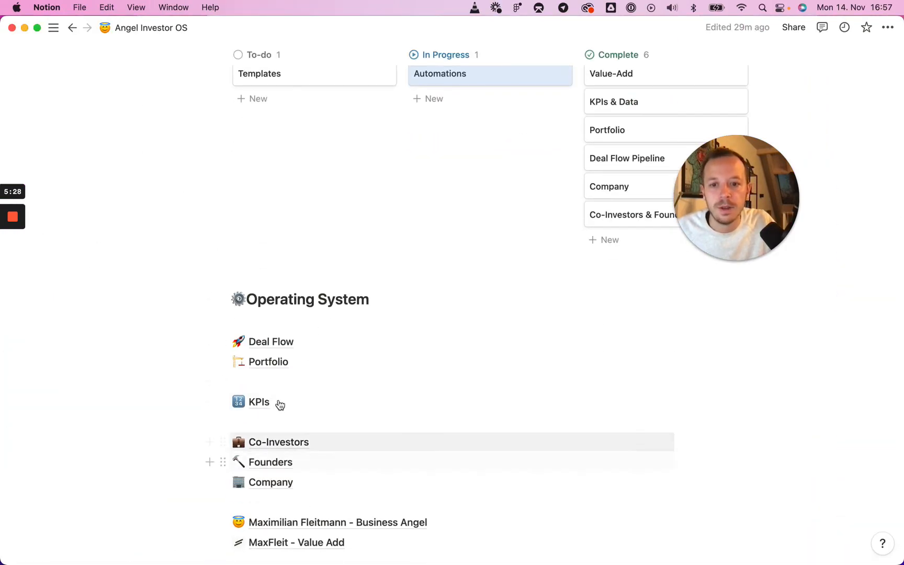
left_click(270, 346)
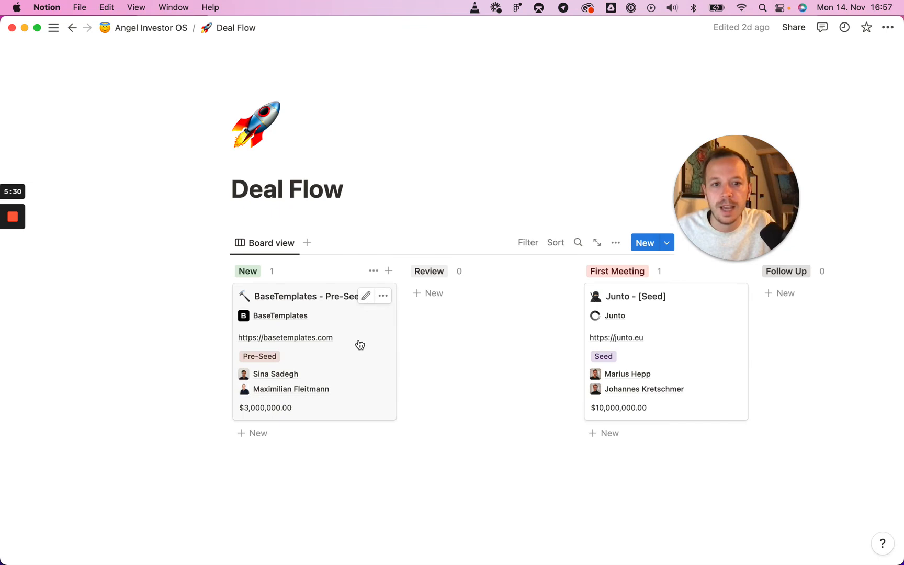
scroll(486, 354, "right", 20)
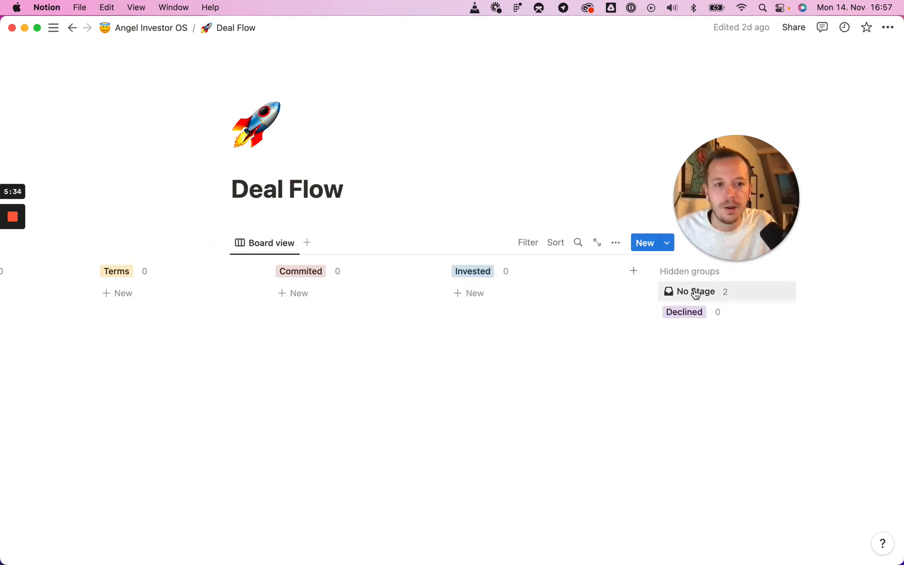
left_click(696, 293)
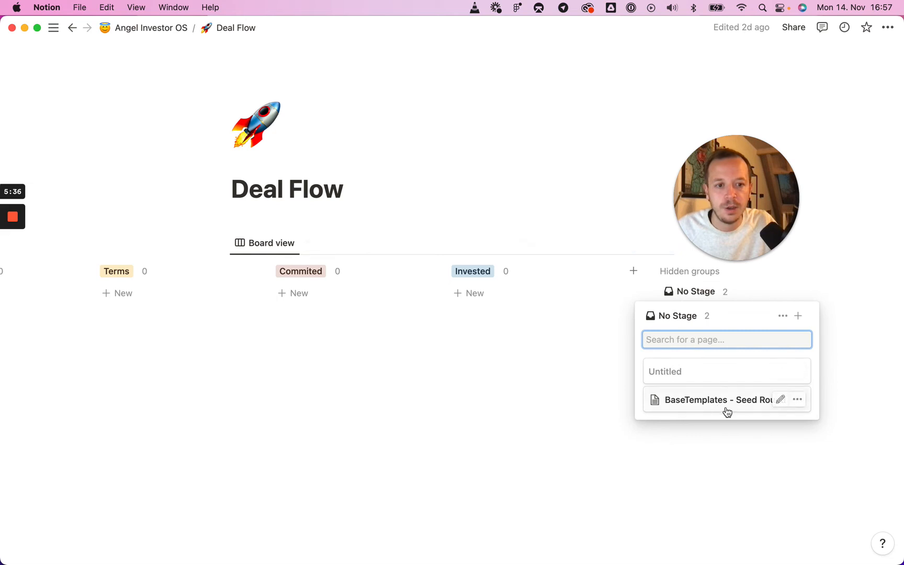
Open the BaseTemplates - Seed Round deal and review its properties and the email text in its body.
left_click(721, 404)
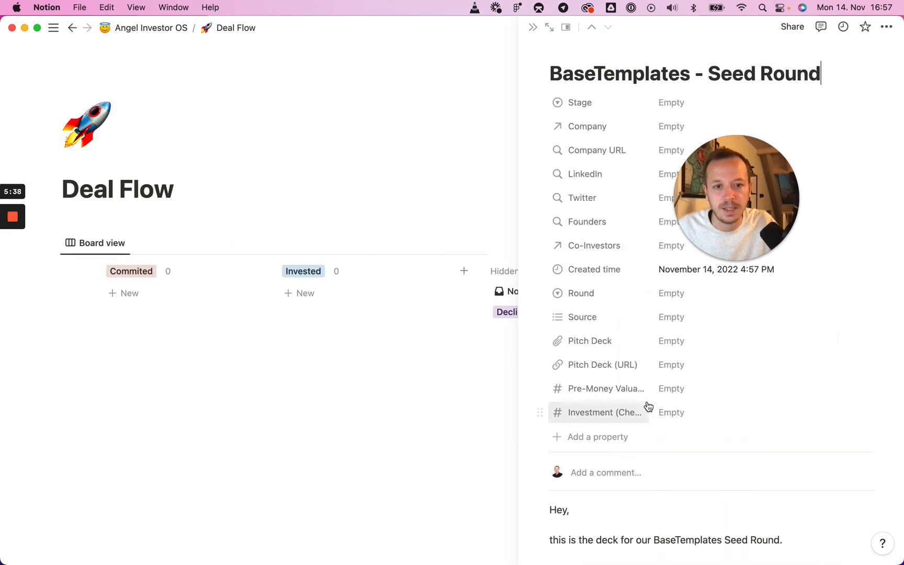
scroll(615, 283, "down", 5)
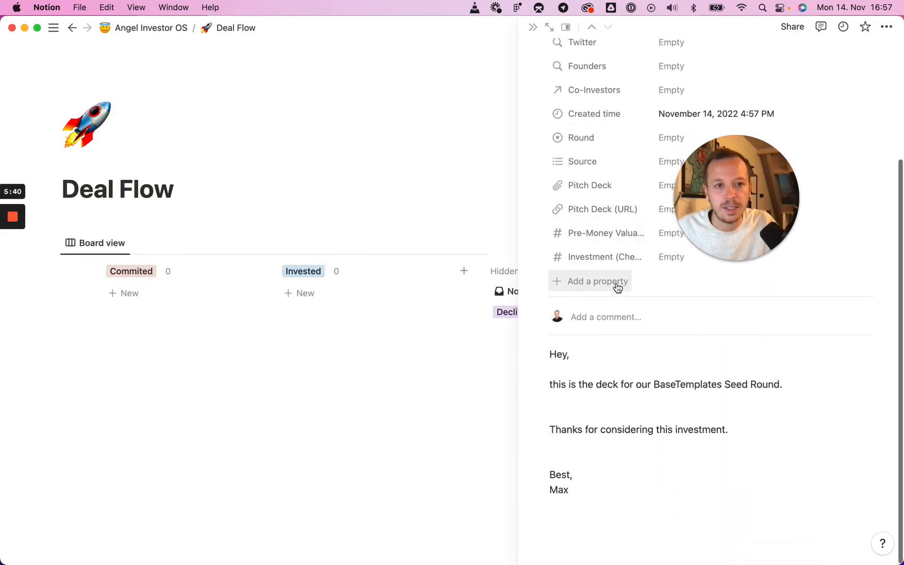
scroll(619, 287, "up", 1)
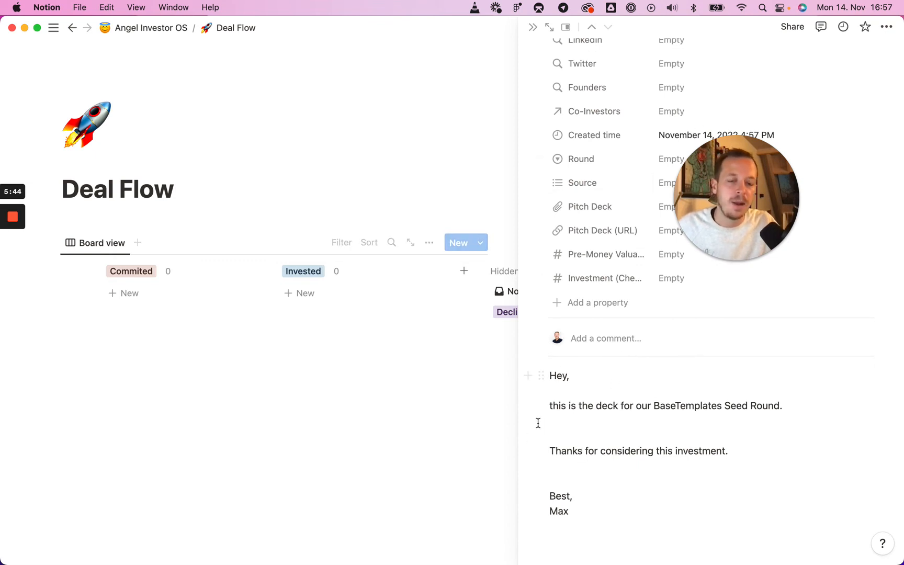
scroll(542, 408, "up", 5)
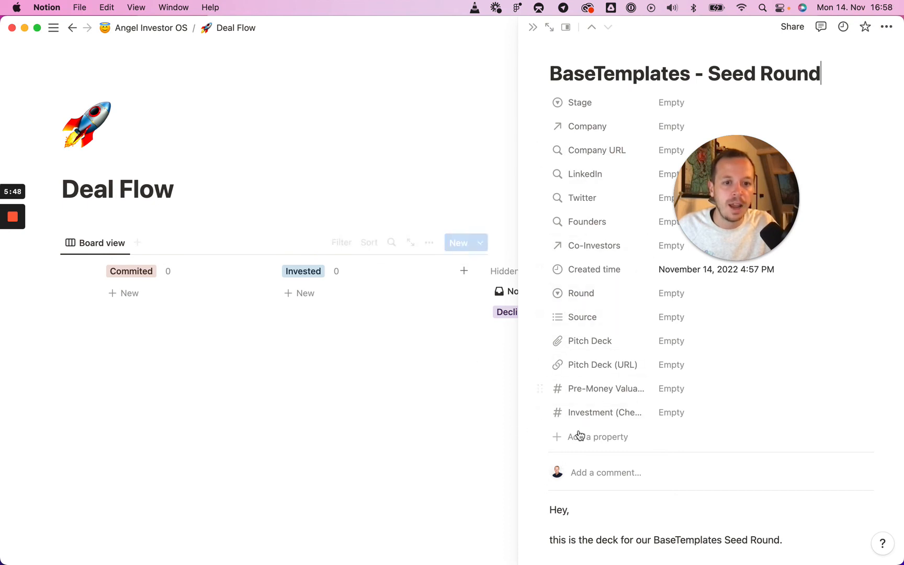
Set the Stage of the BaseTemplates - Seed Round deal to New.
left_click(660, 104)
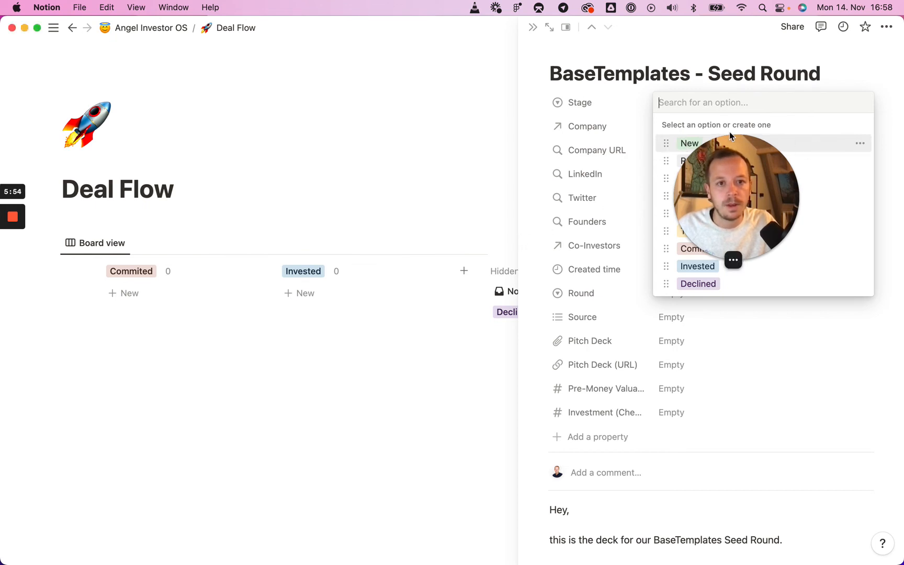
left_click_drag(680, 141, 524, 322)
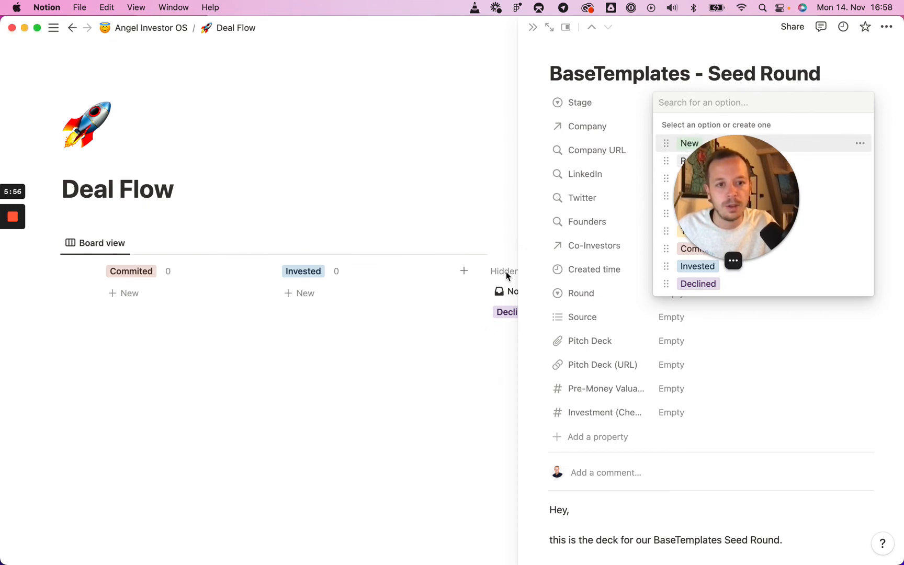
left_click_drag(751, 217, 168, 479)
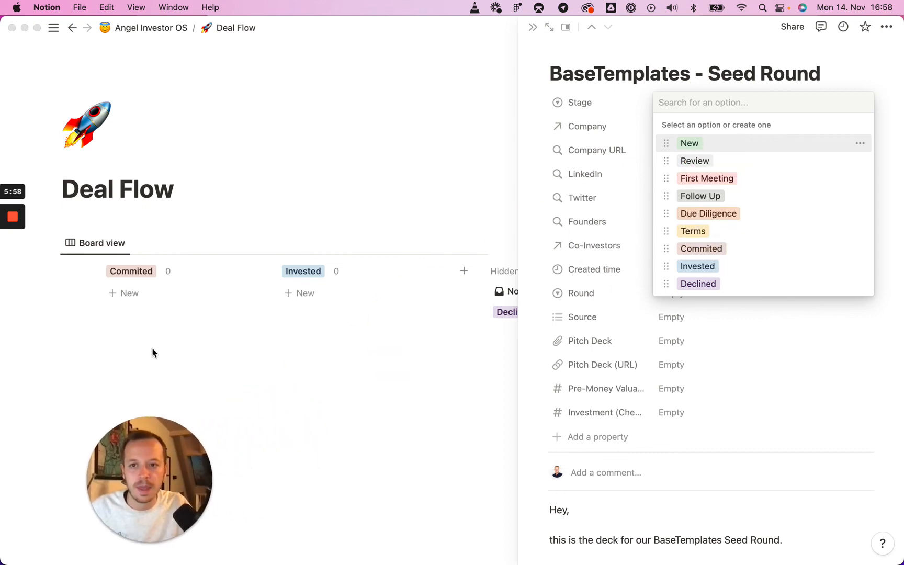
left_click(711, 140)
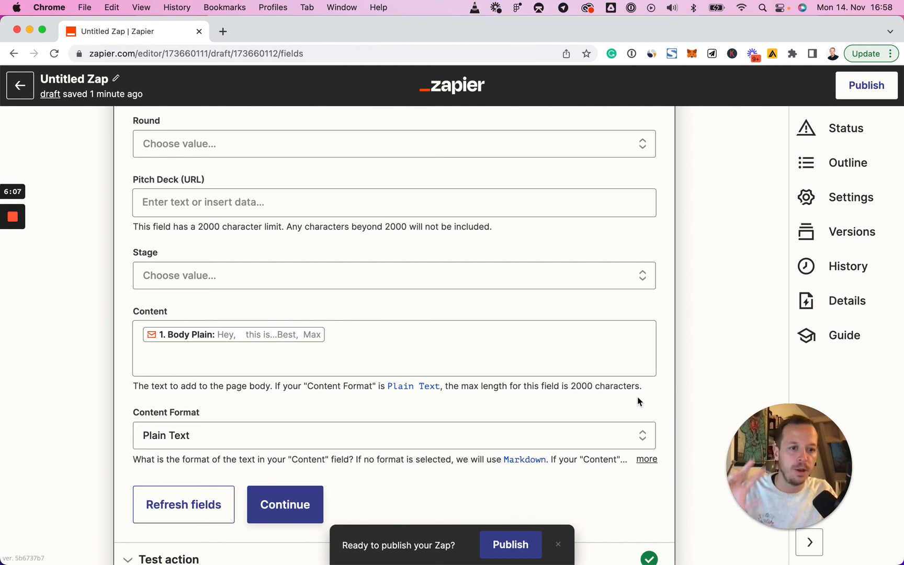
Set the Stage field of the Notion database item action to New and continue to the action test.
scroll(323, 380, "up", 2)
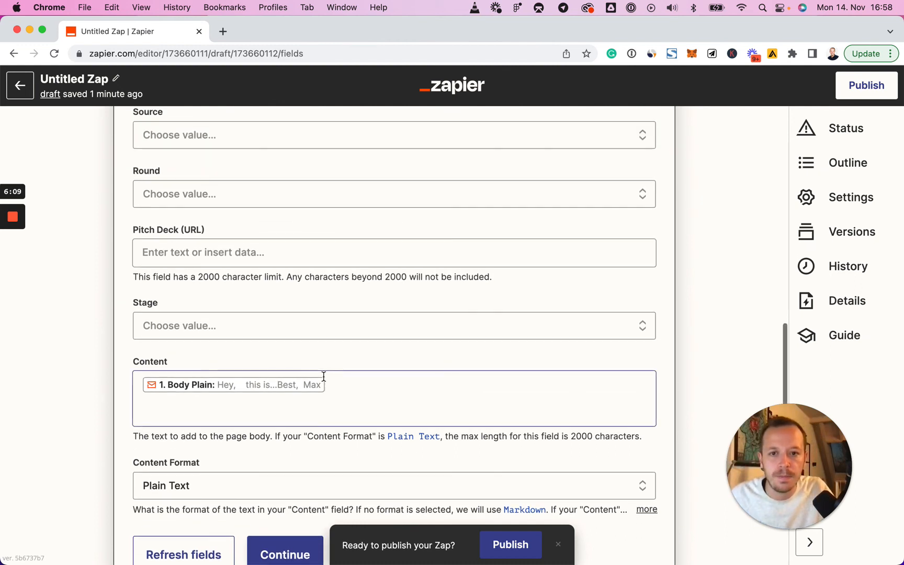
left_click(191, 329)
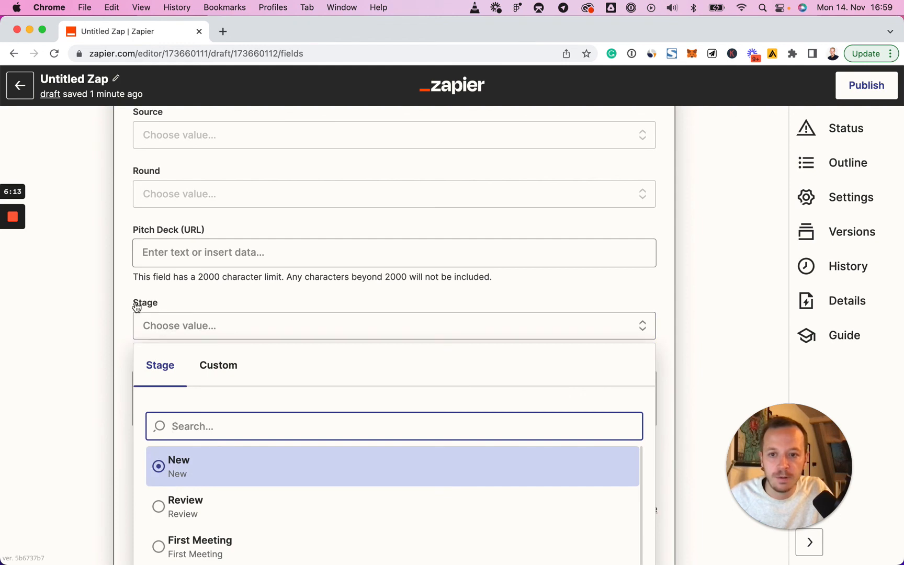
left_click(159, 466)
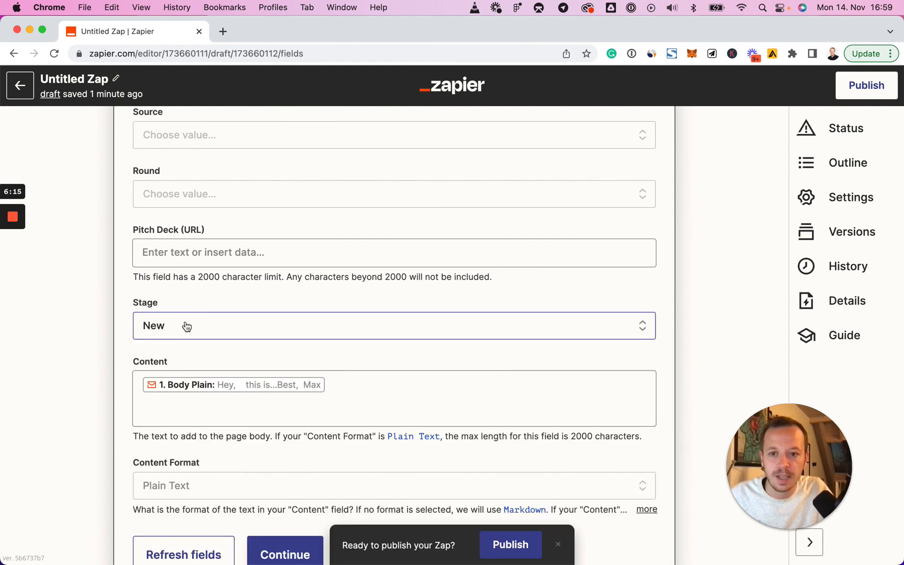
scroll(187, 326, "down", 5)
left_click(297, 392)
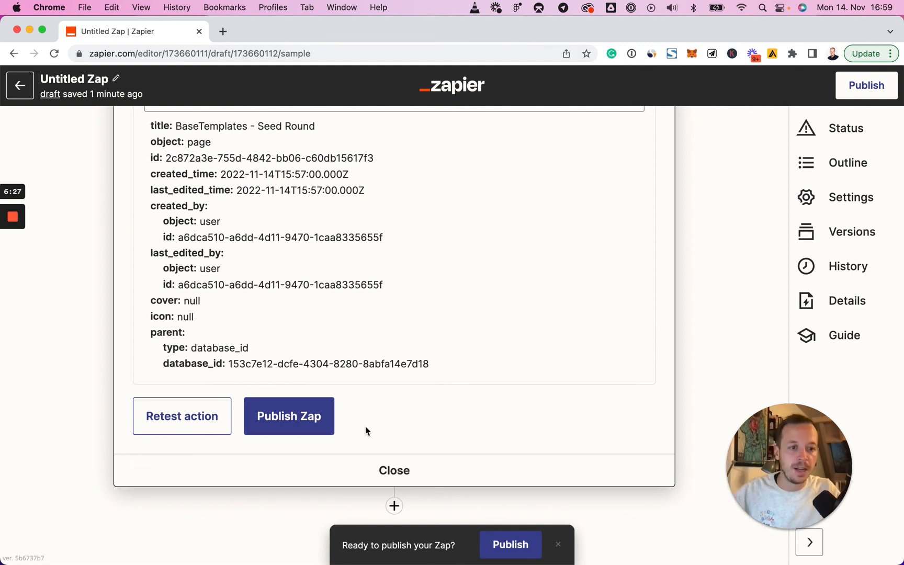
Review the data and properties of the database item that the action test sent to Notion.
left_click(326, 431)
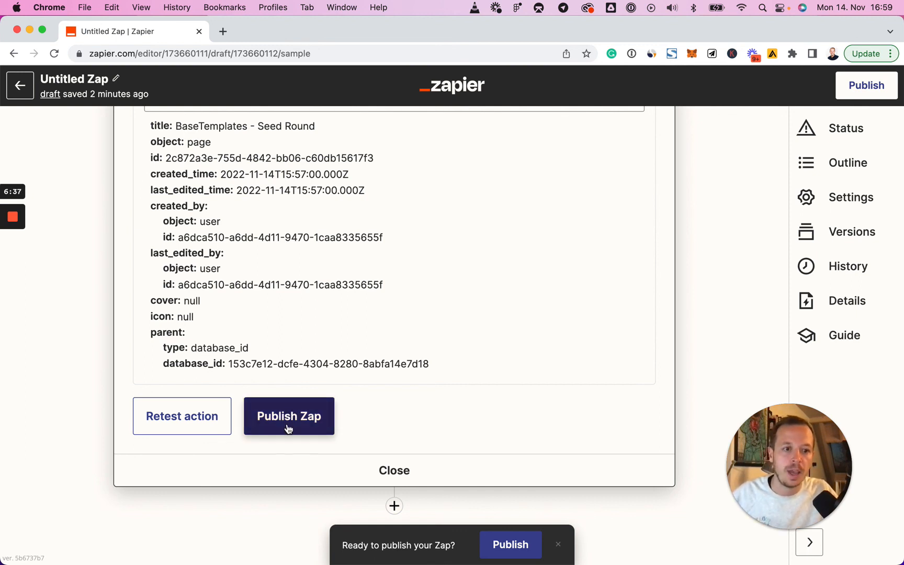
scroll(162, 320, "up", 5)
scroll(257, 301, "down", 5)
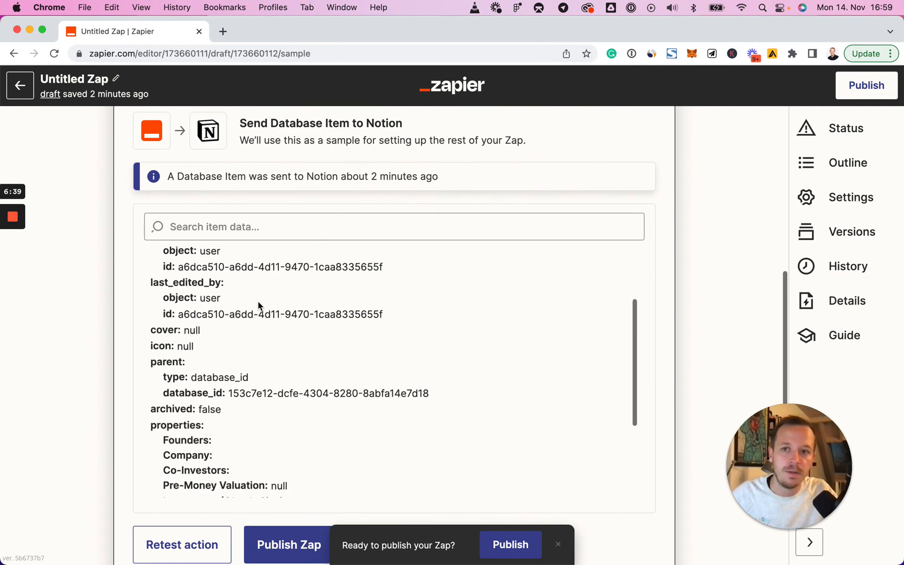
scroll(257, 304, "down", 3)
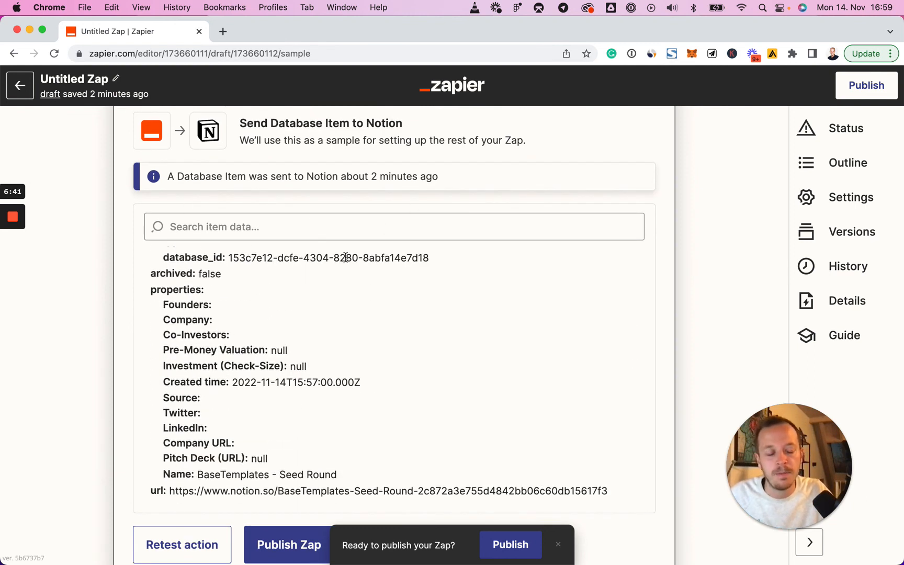
scroll(292, 325, "down", 1)
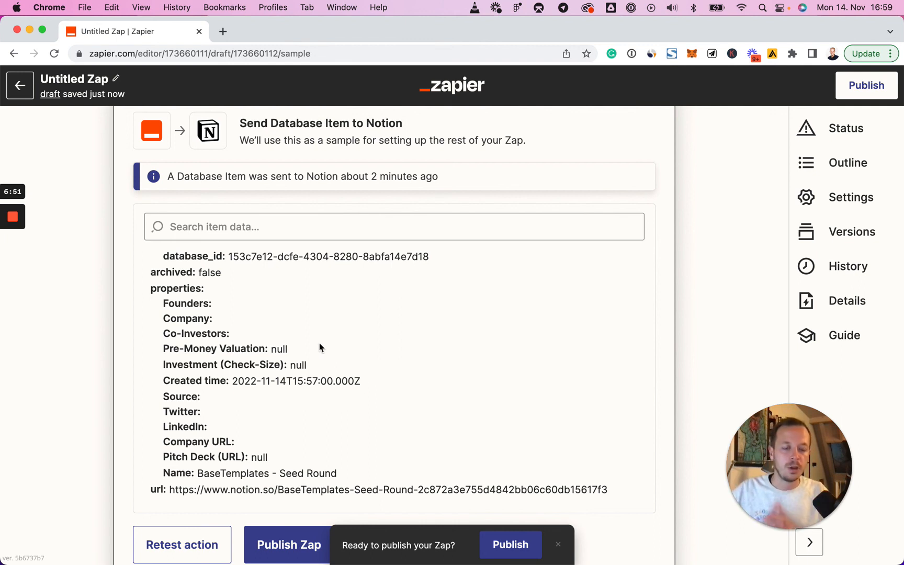
mouse_move(14, 224)
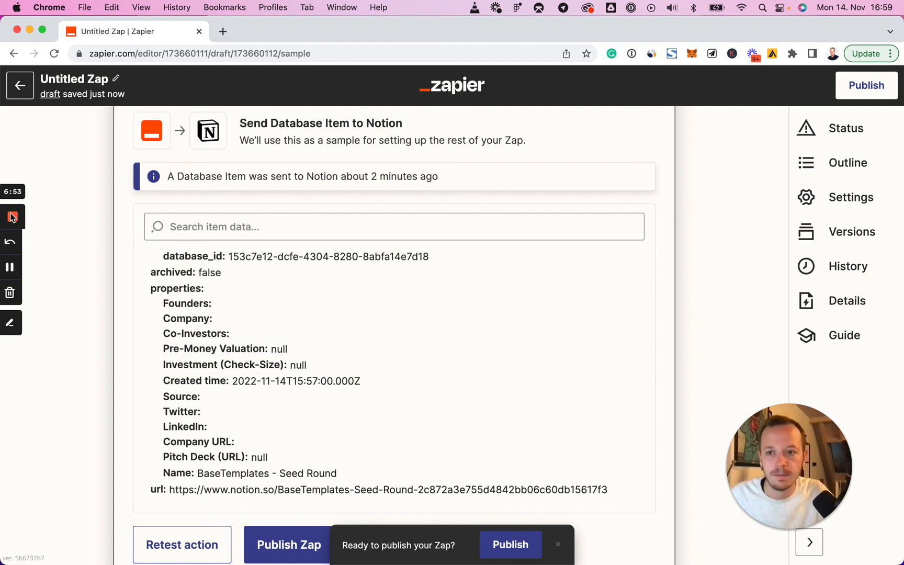